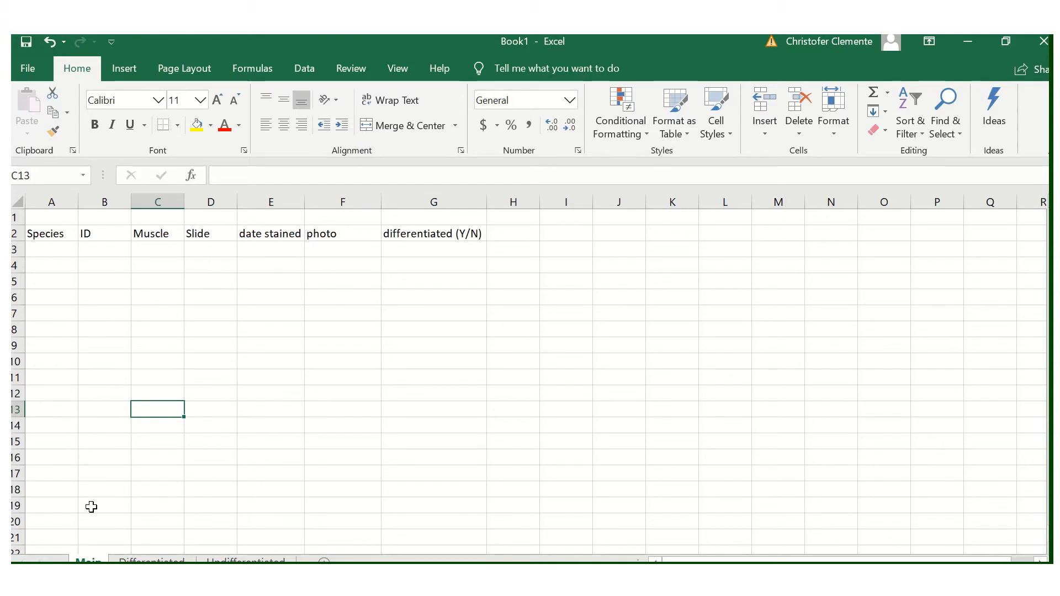
Switch to File Explorer, open P2_tibant_slide4A from Slide Fibre Varanus Photos in ImageJ, and minimize the folder to uncover the Excel sheet
key("alt+Tab")
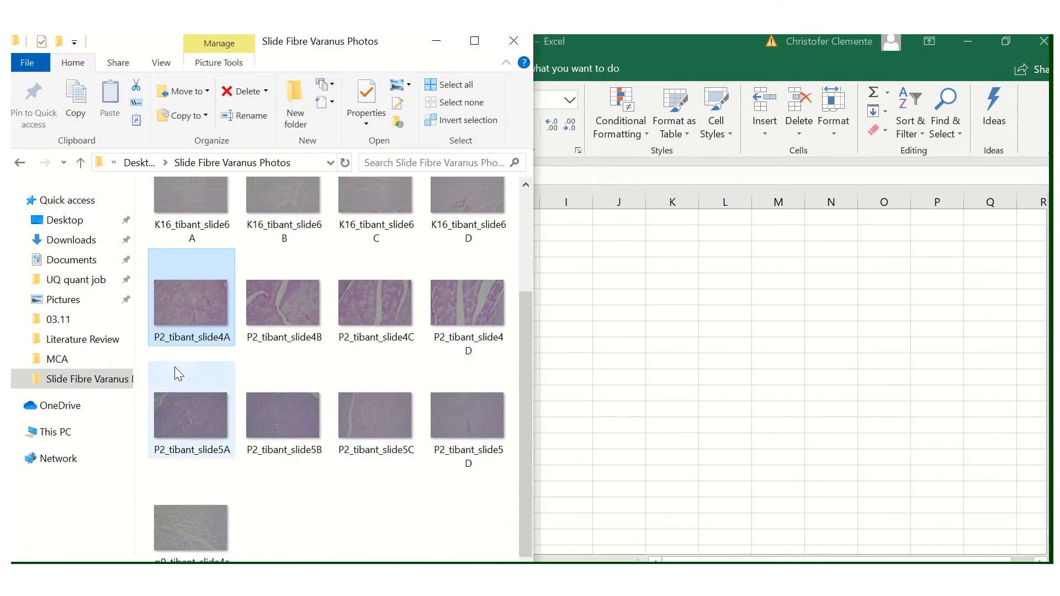
scroll(338, 285, "up", 3)
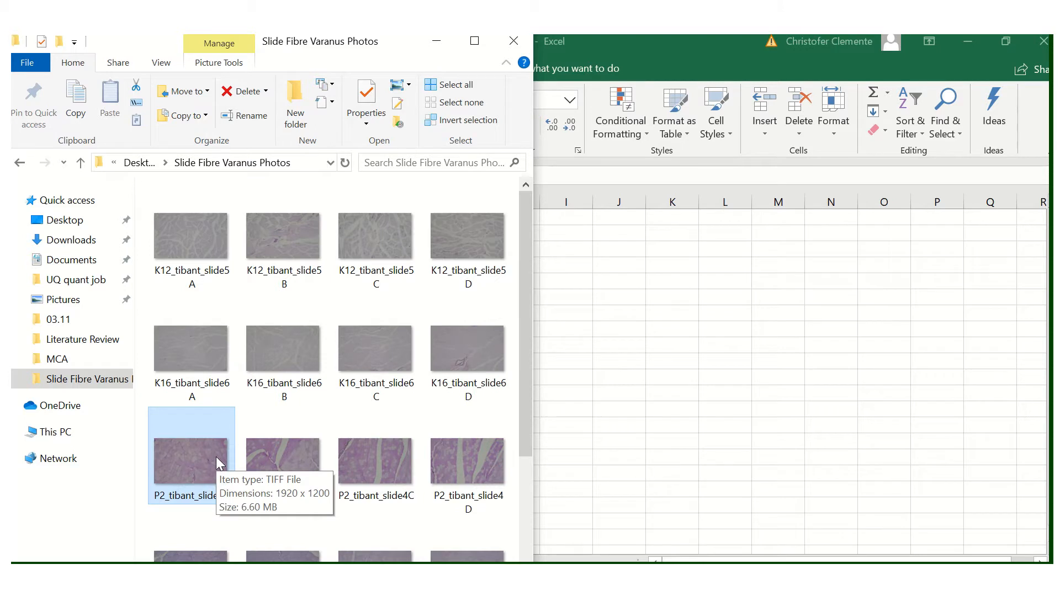
scroll(216, 456, "down", 2)
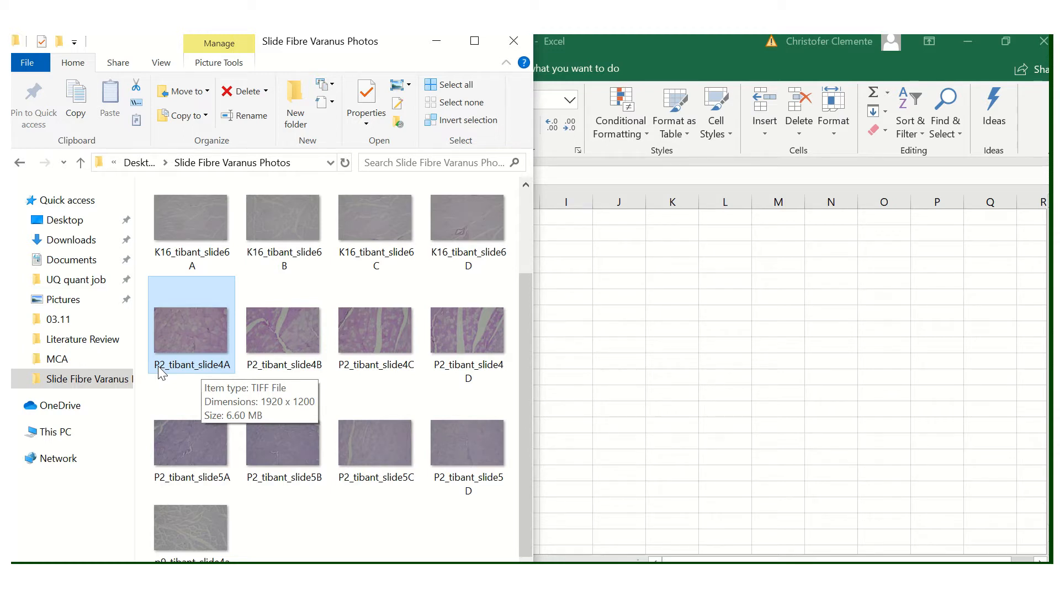
scroll(160, 374, "up", 2)
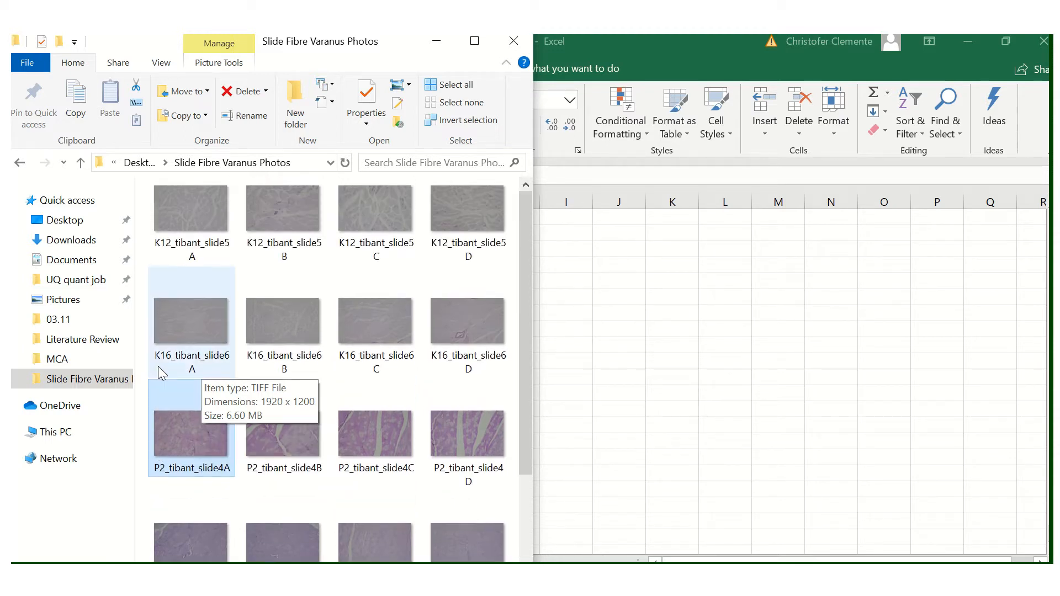
scroll(234, 438, "down", 2)
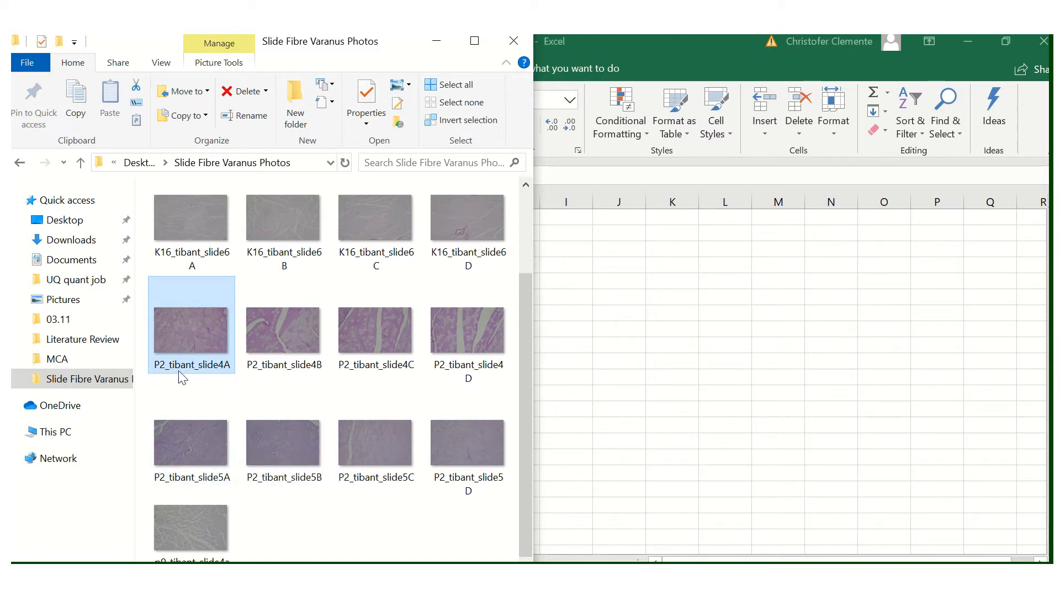
mouse_move(165, 373)
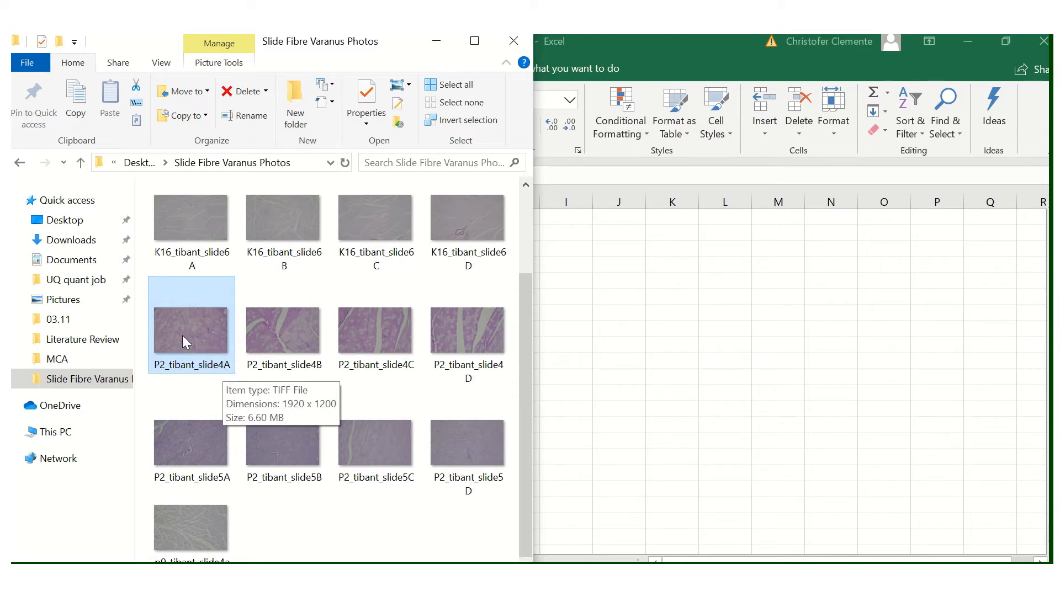
left_click_drag(183, 338, 554, 101)
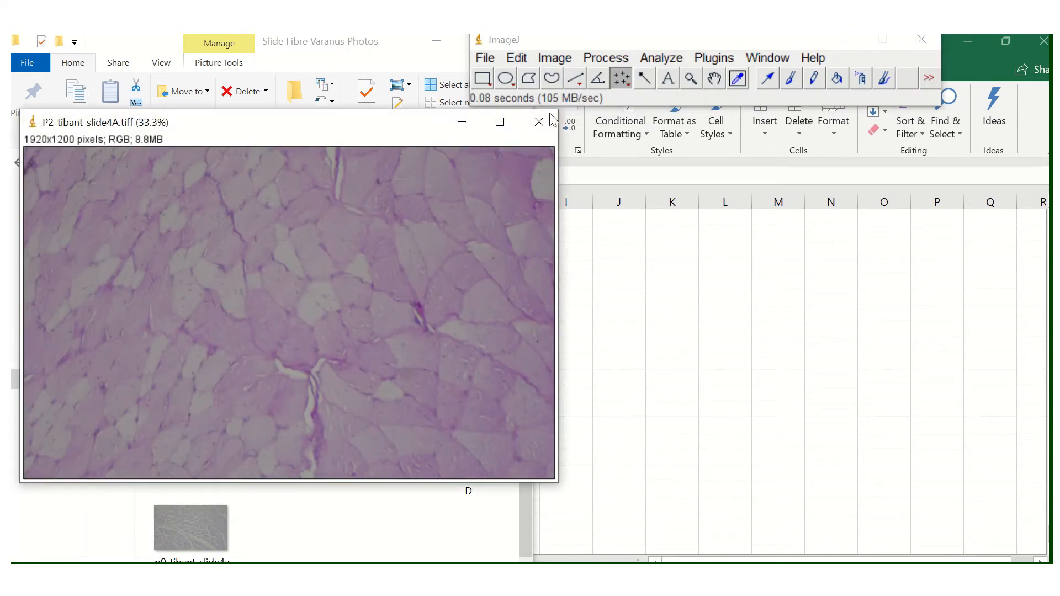
left_click_drag(379, 130, 815, 155)
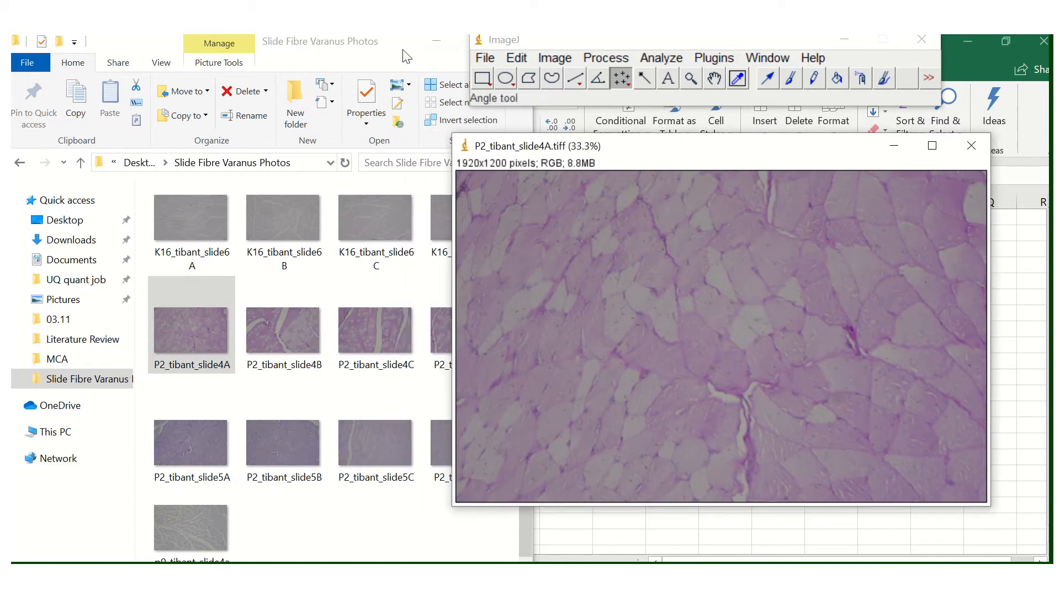
left_click(436, 41)
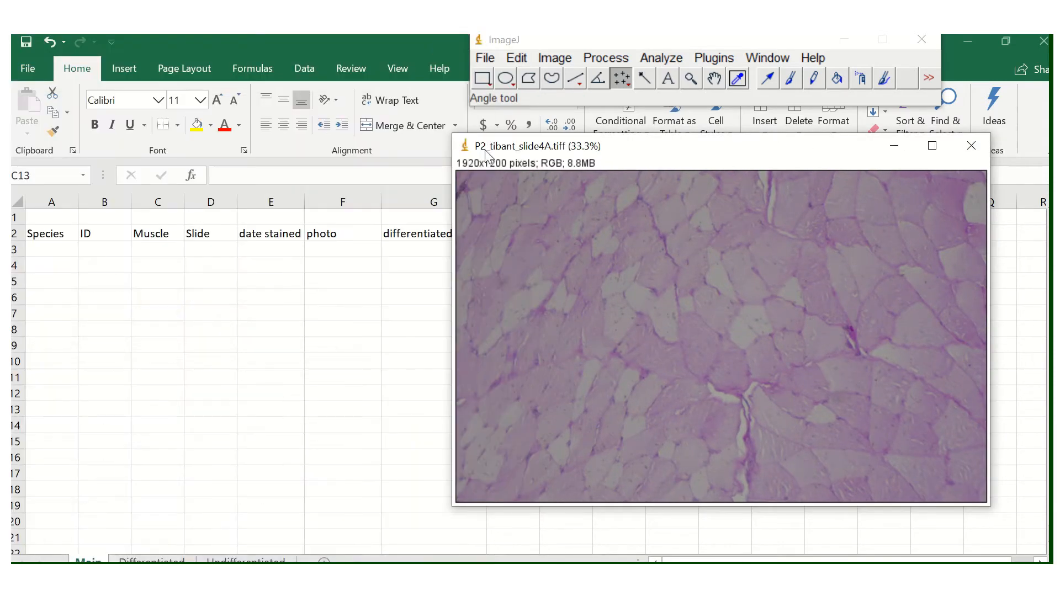
Enter Panoptes as the species in cell A3 of the Main sheet
left_click(66, 243)
left_click(54, 251)
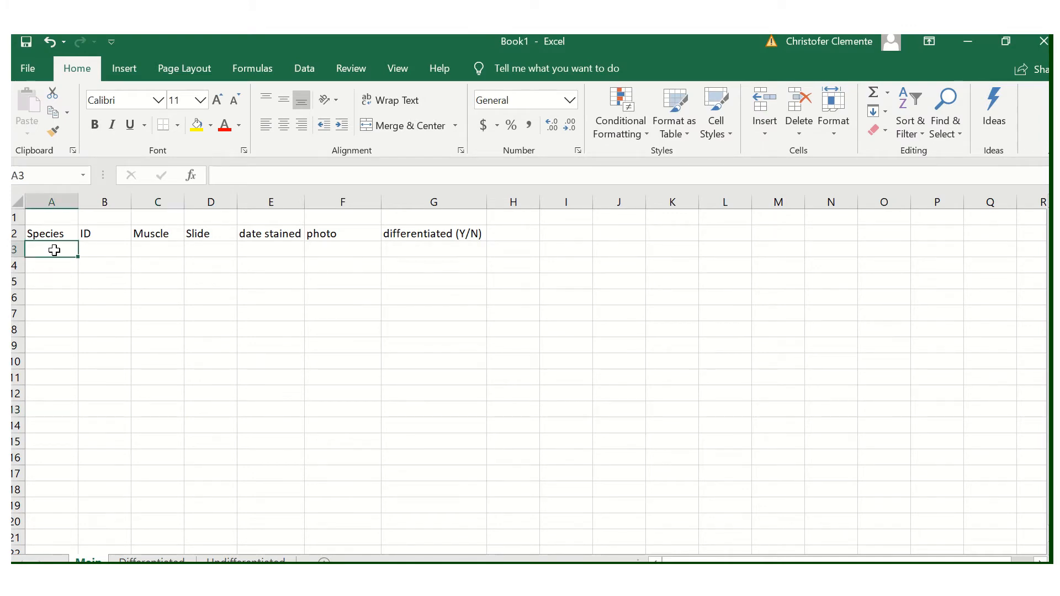
type("Panopte")
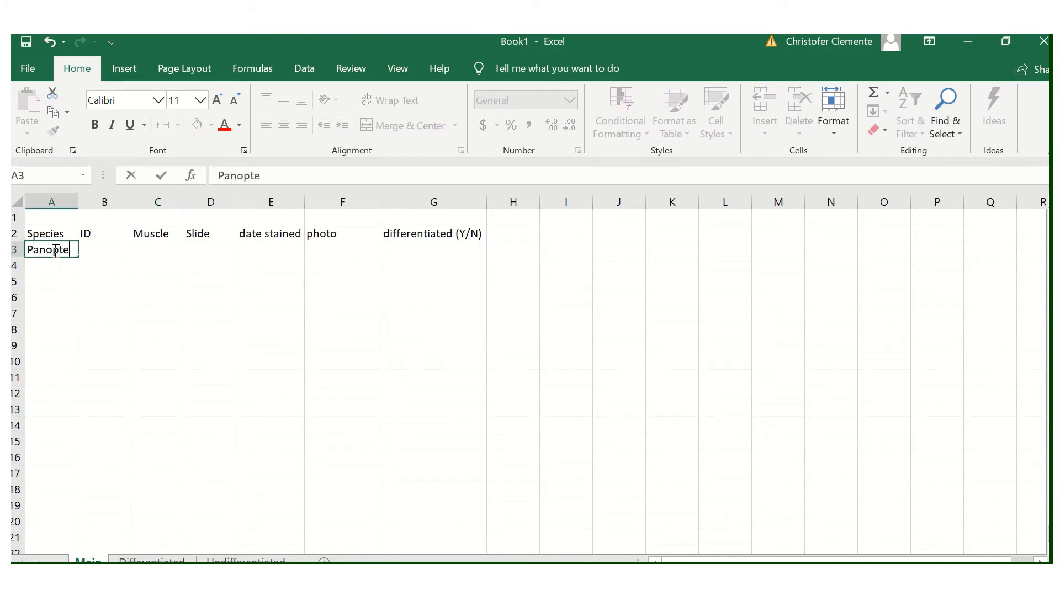
type("e")
key("BackSpace")
type("s")
Fill in row 3 with ID 2, muscle Tib ant and slide 4
left_click(101, 249)
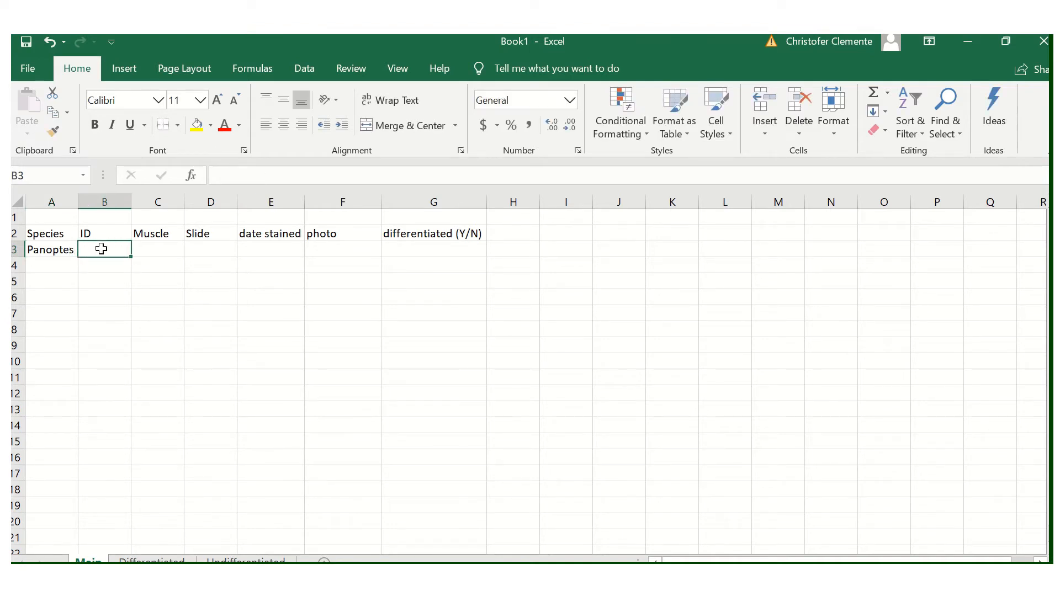
type("2")
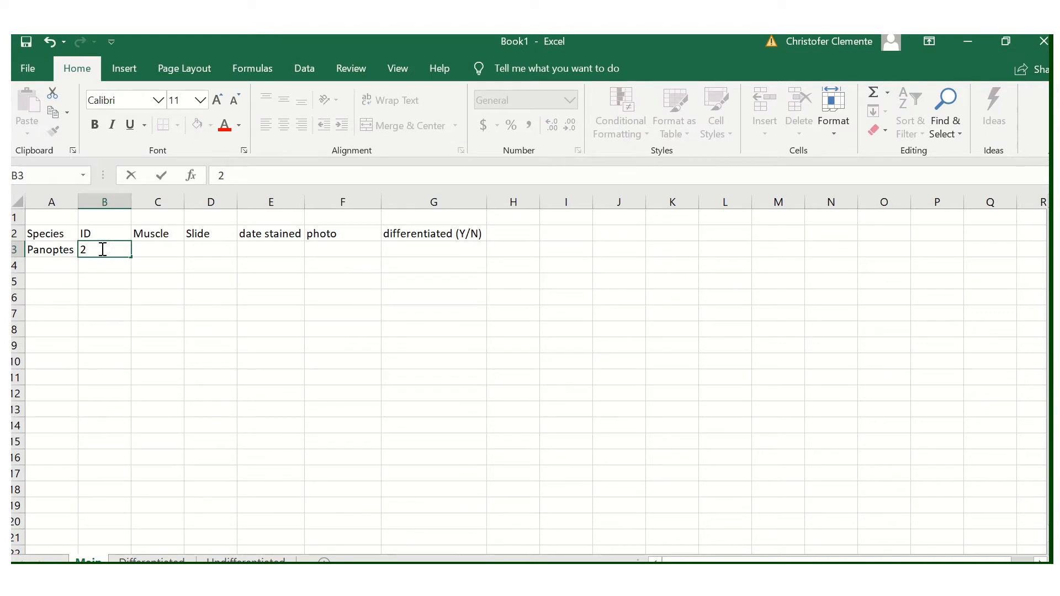
key("Tab")
type("Tib")
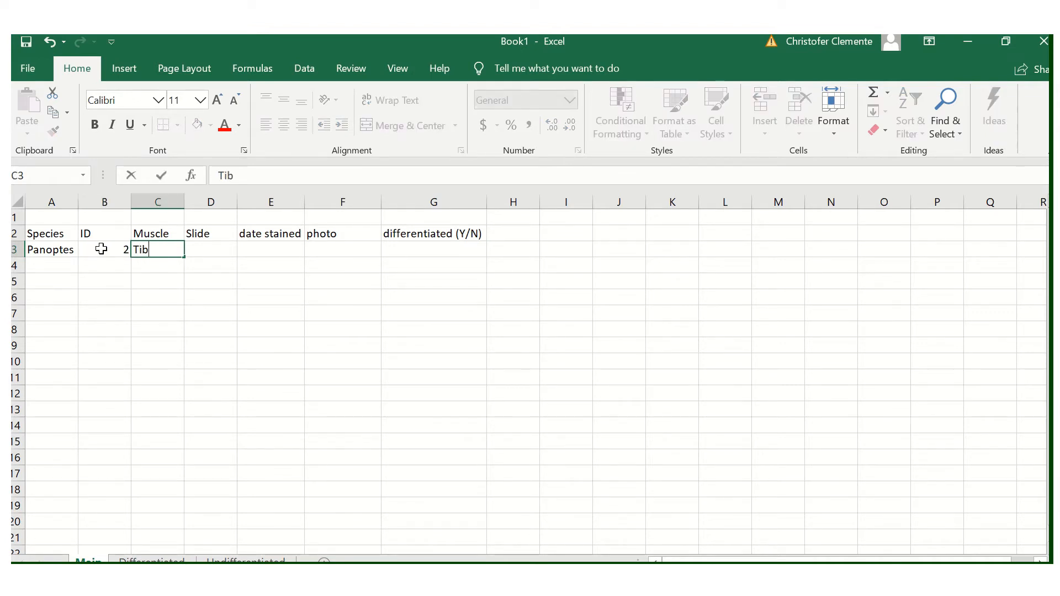
type(" ant")
left_click(209, 252)
type("4")
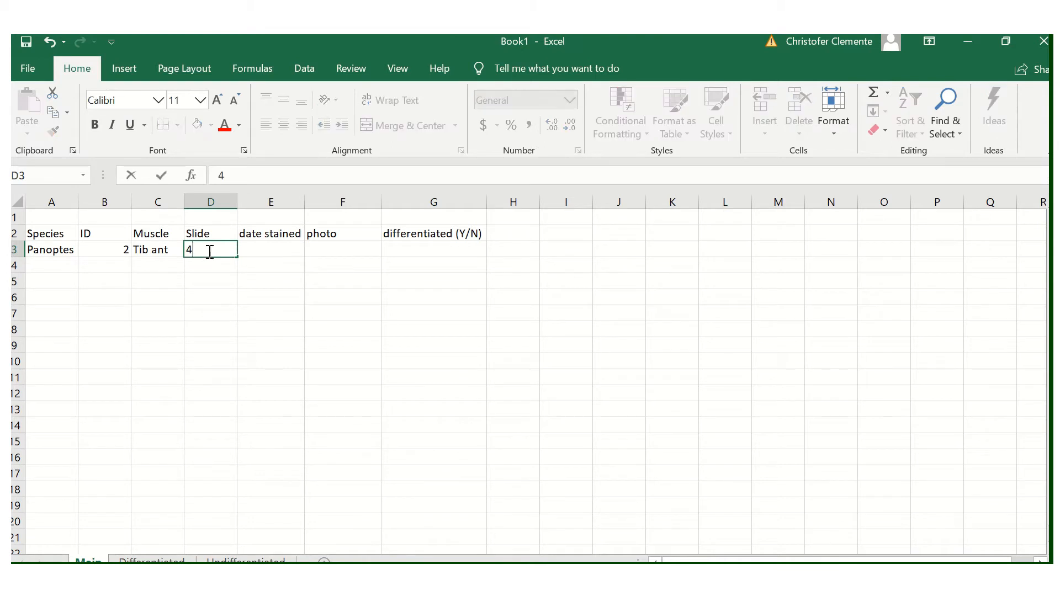
key("Tab")
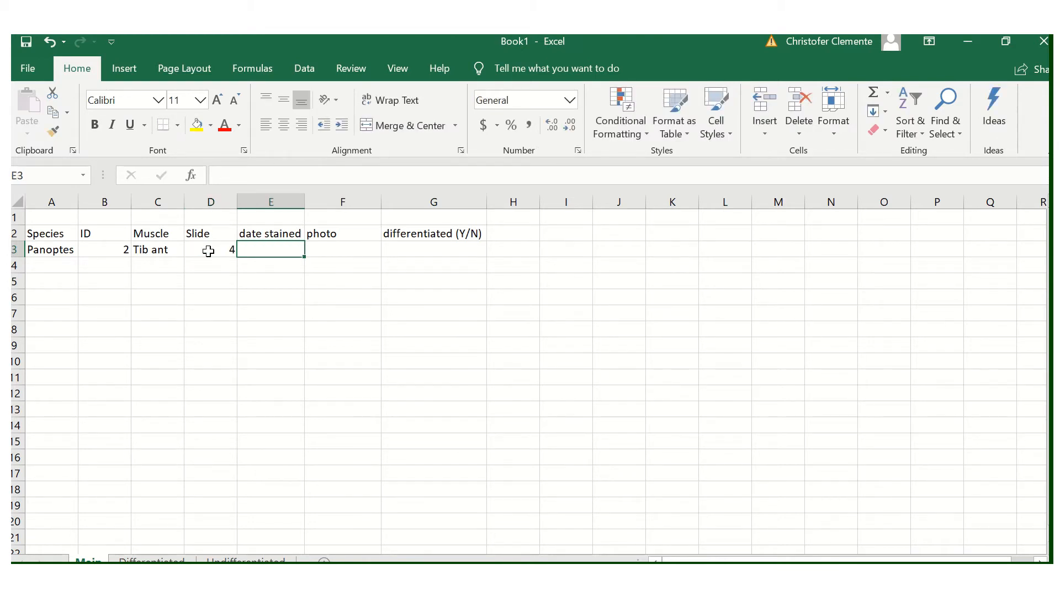
Check the open slide image's file name and enter a in the photo column of row 3
left_click(338, 250)
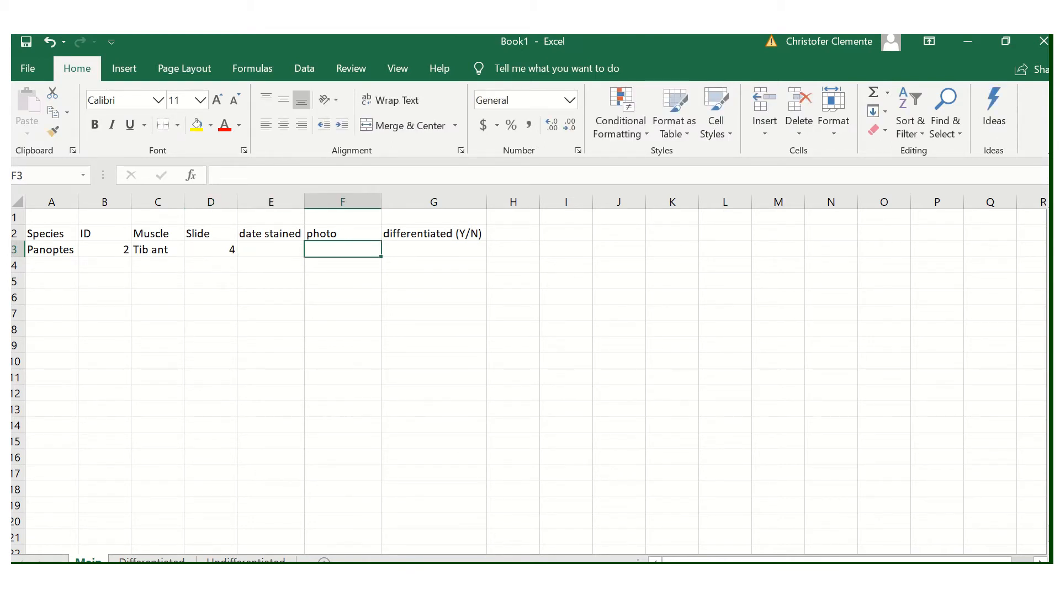
left_click(175, 575)
left_click(258, 527)
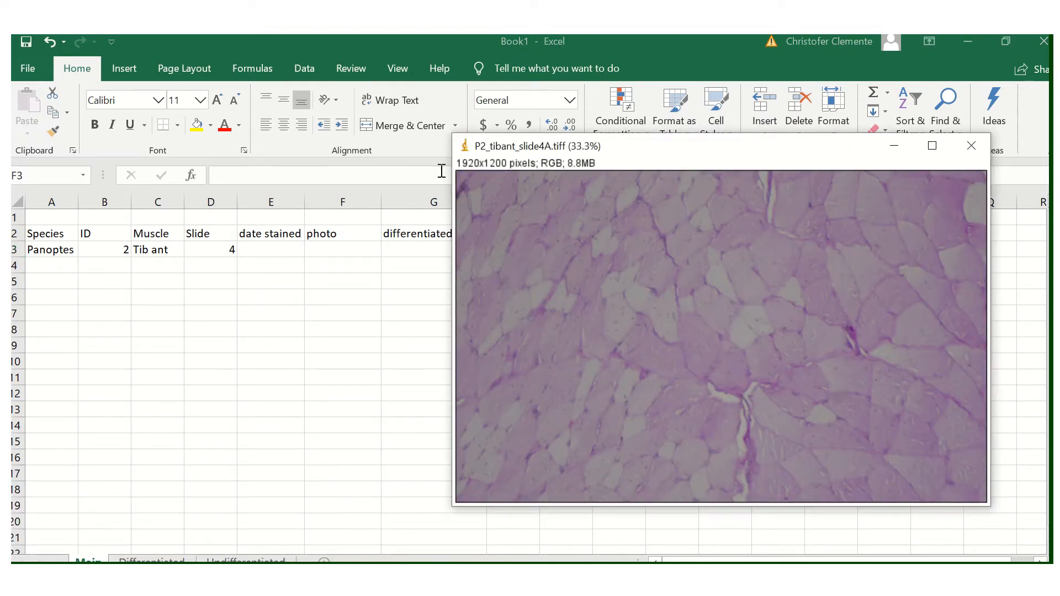
left_click(333, 250)
type("a")
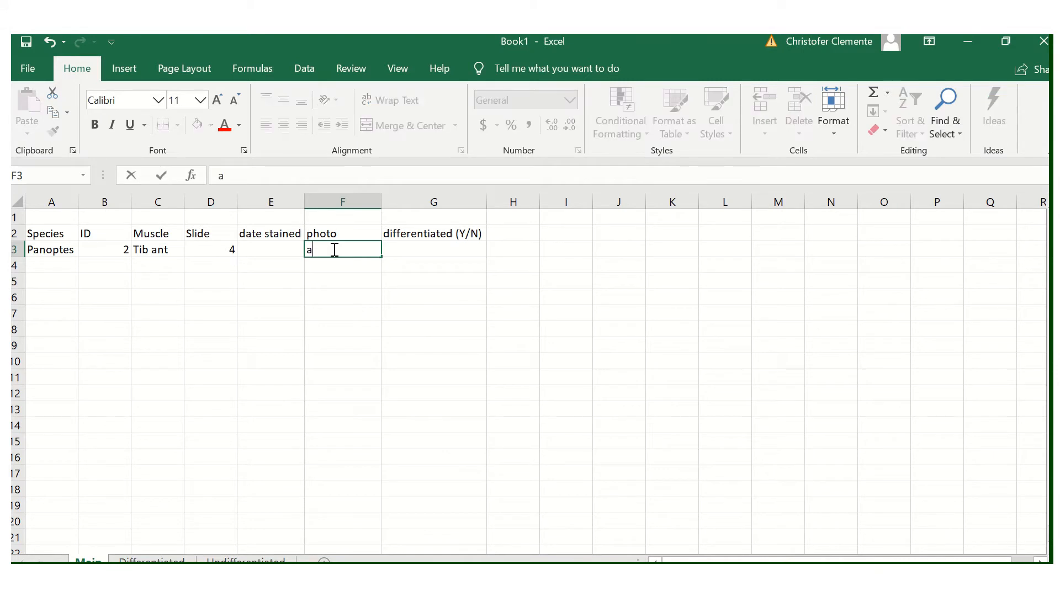
Check the fibre staining in the slide image and record y under differentiated (Y/N) in row 3
left_click(411, 244)
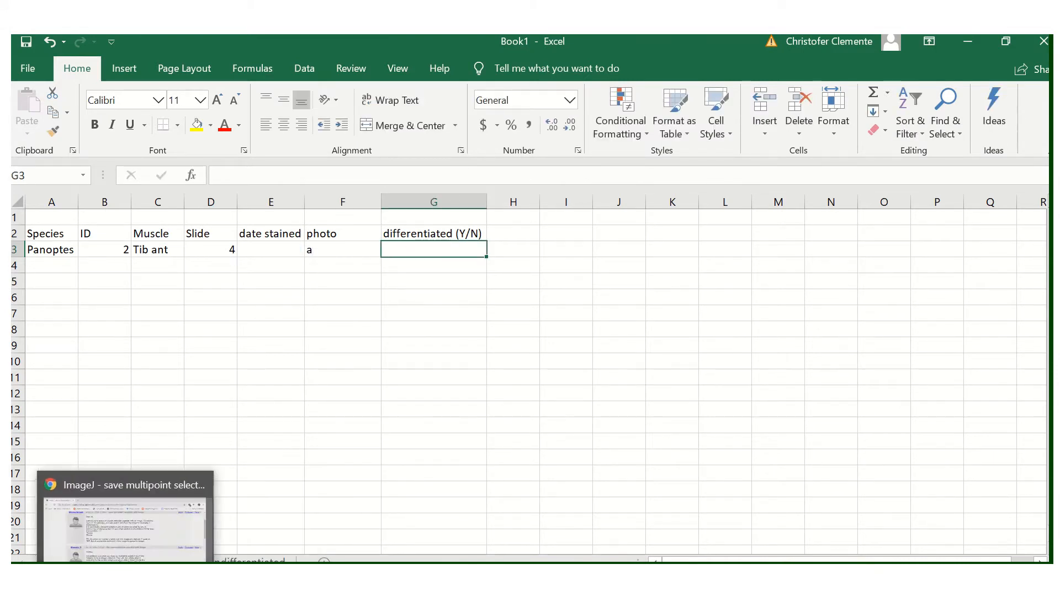
left_click(243, 539)
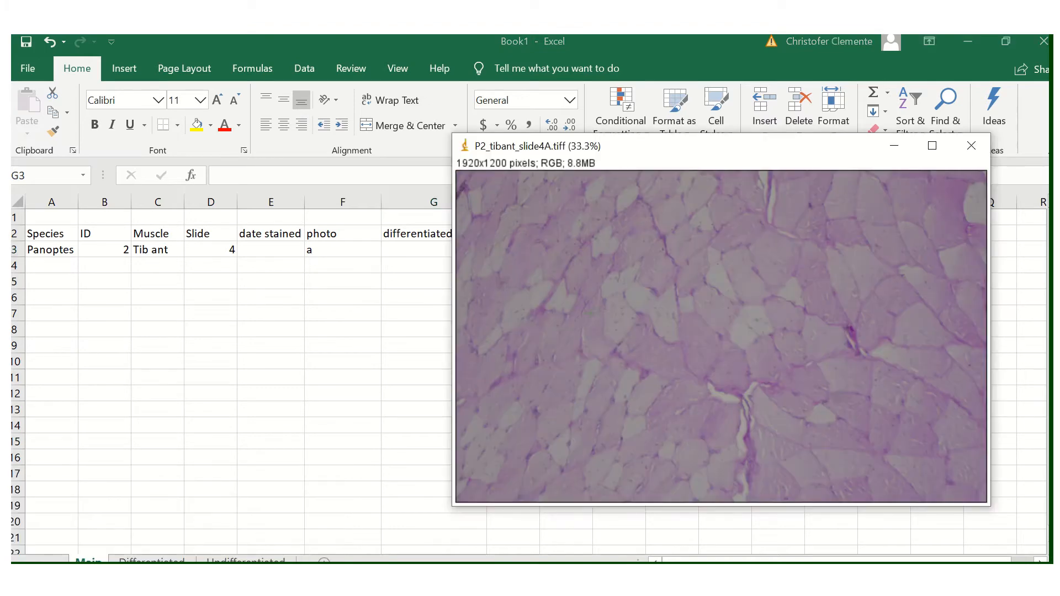
left_click(424, 255)
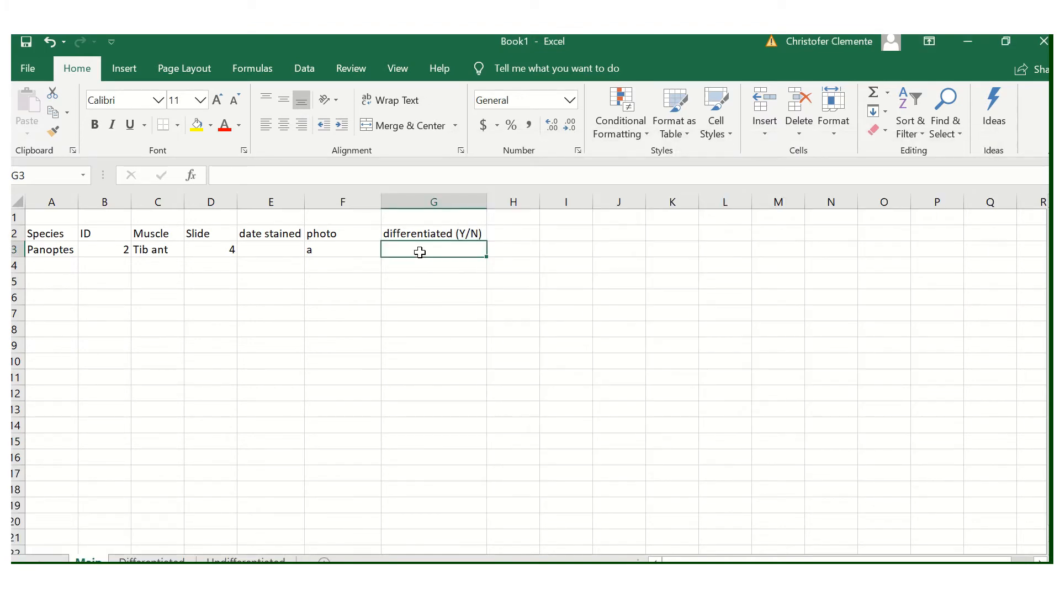
type("y")
key("Return")
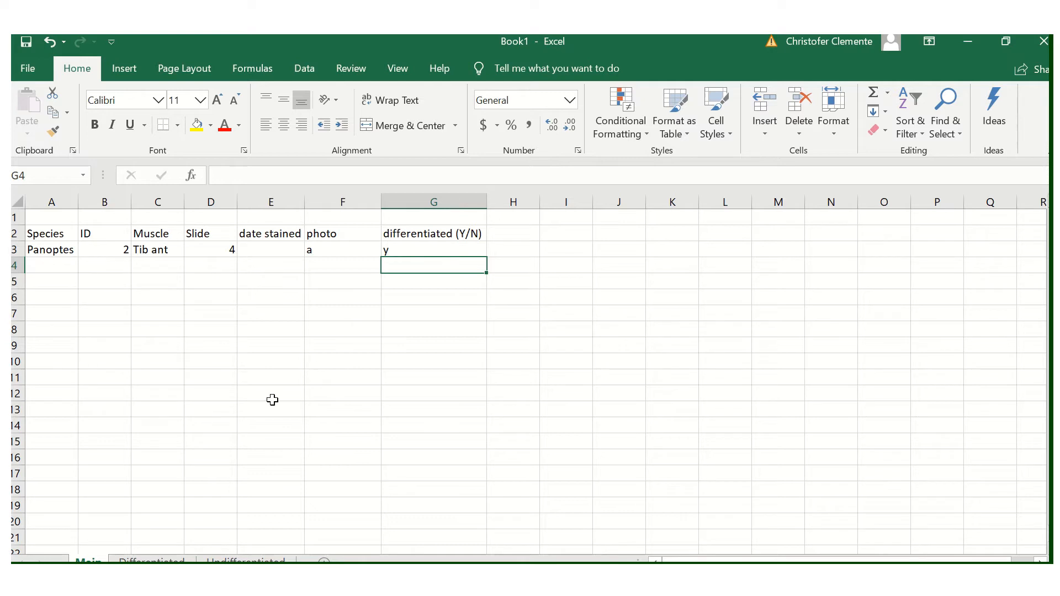
Copy the species-to-photo entries in A3:F3 of the Main sheet to row 3 of the Differentiated sheet
left_click(128, 559)
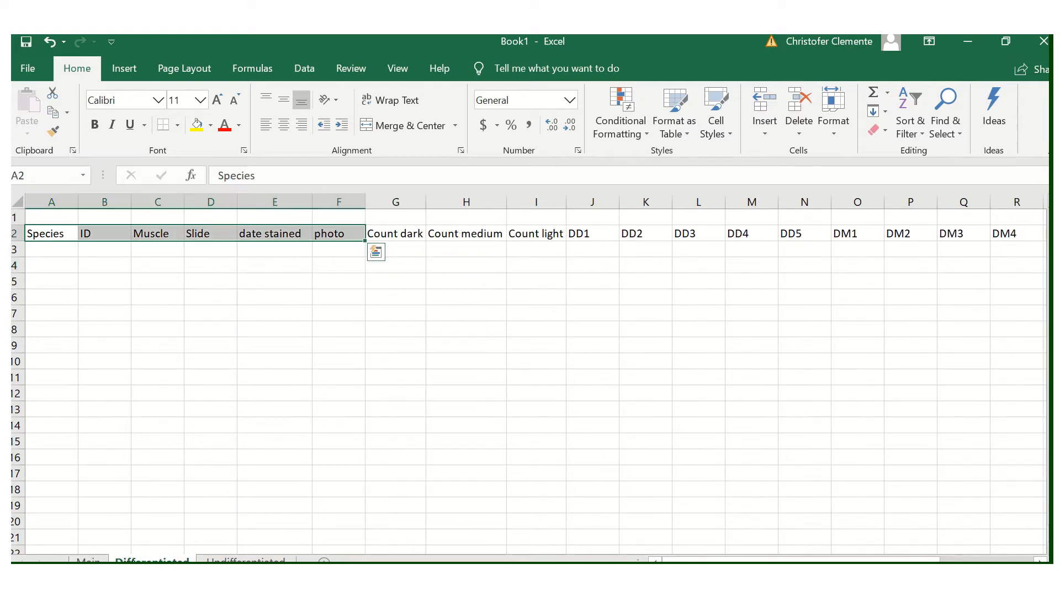
left_click(54, 251)
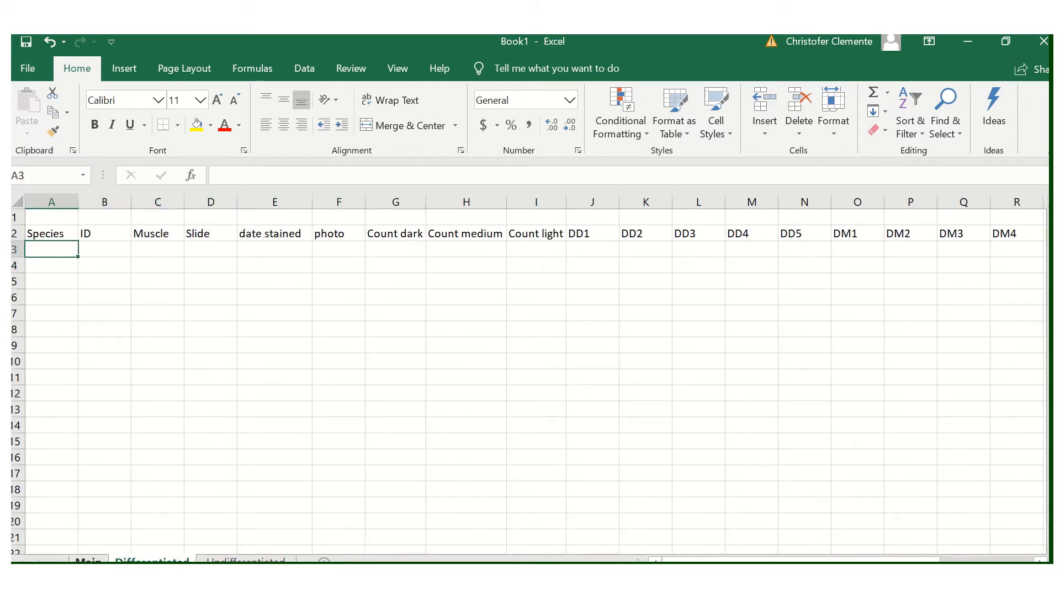
left_click(88, 558)
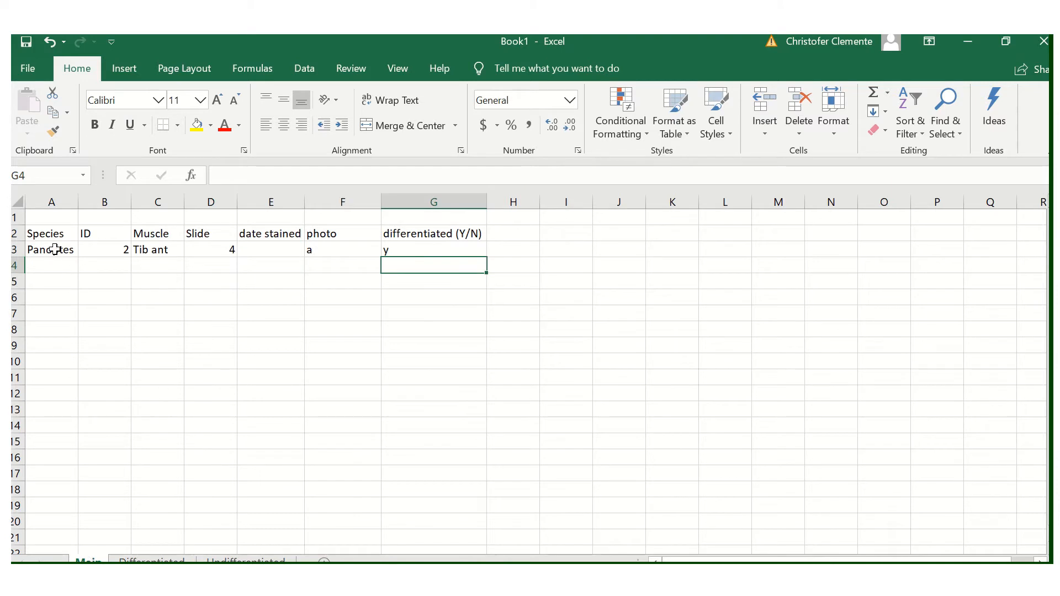
left_click_drag(50, 251, 324, 248)
key("ctrl+c")
key("ctrl+v")
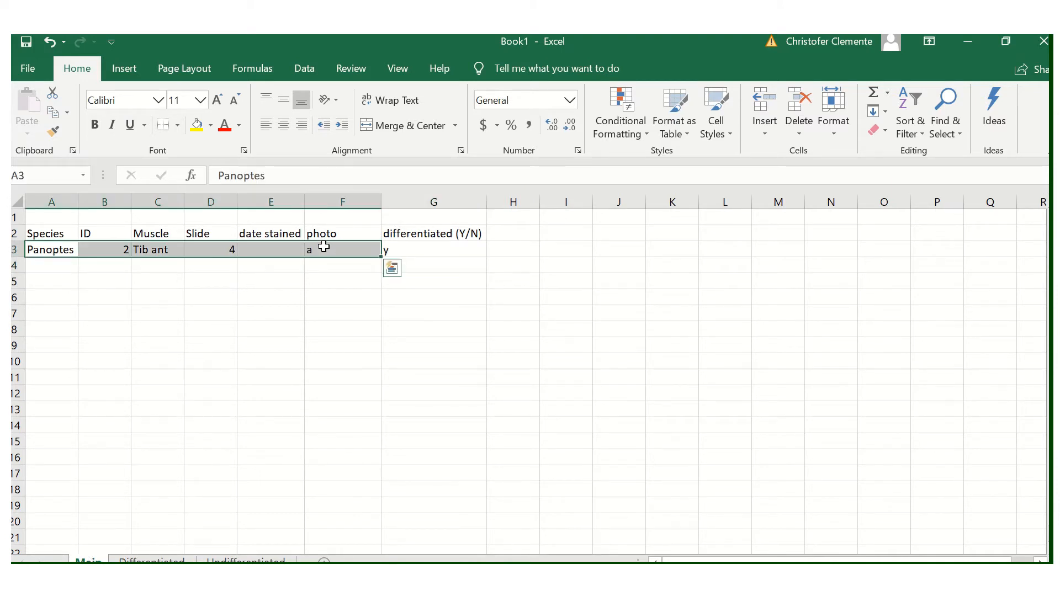
left_click(152, 560)
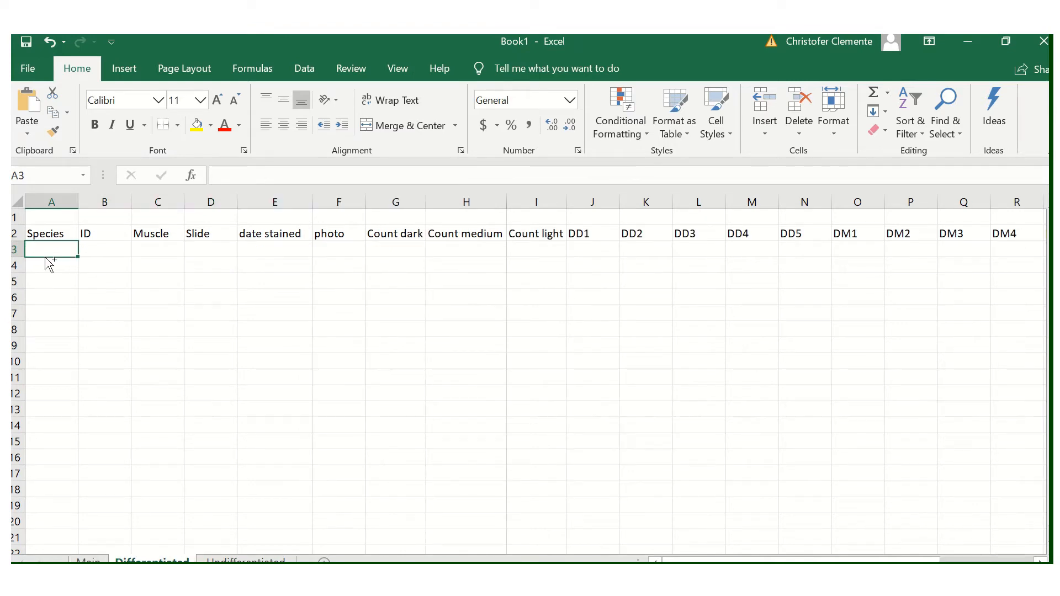
key("ctrl+v")
left_click(286, 302)
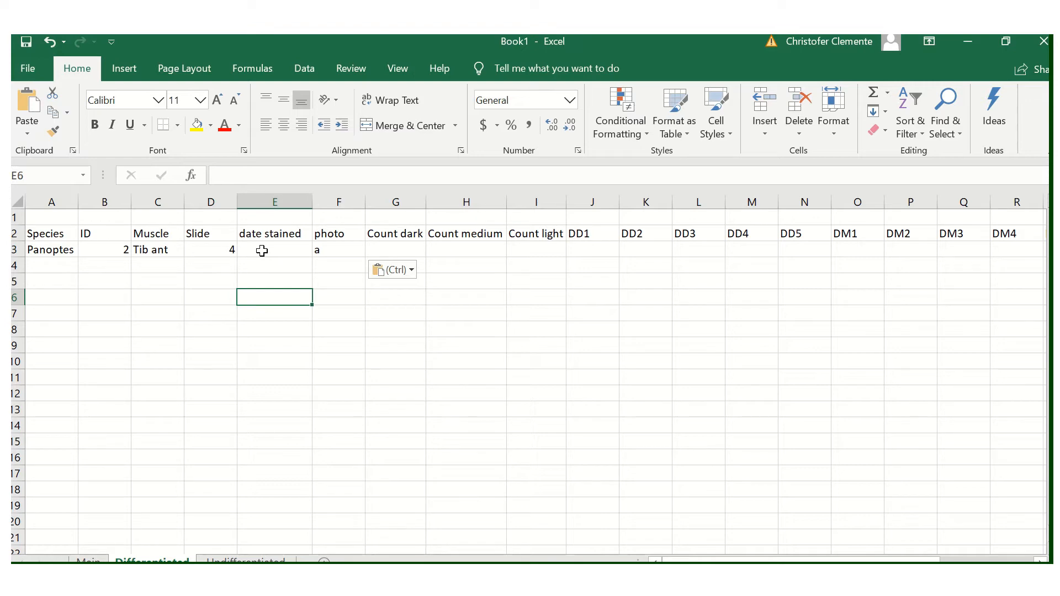
Select the Count dark cell in row 3 and switch to ImageJ, with its toolbar and the P2_tibant_slide4A image in front
left_click(392, 250)
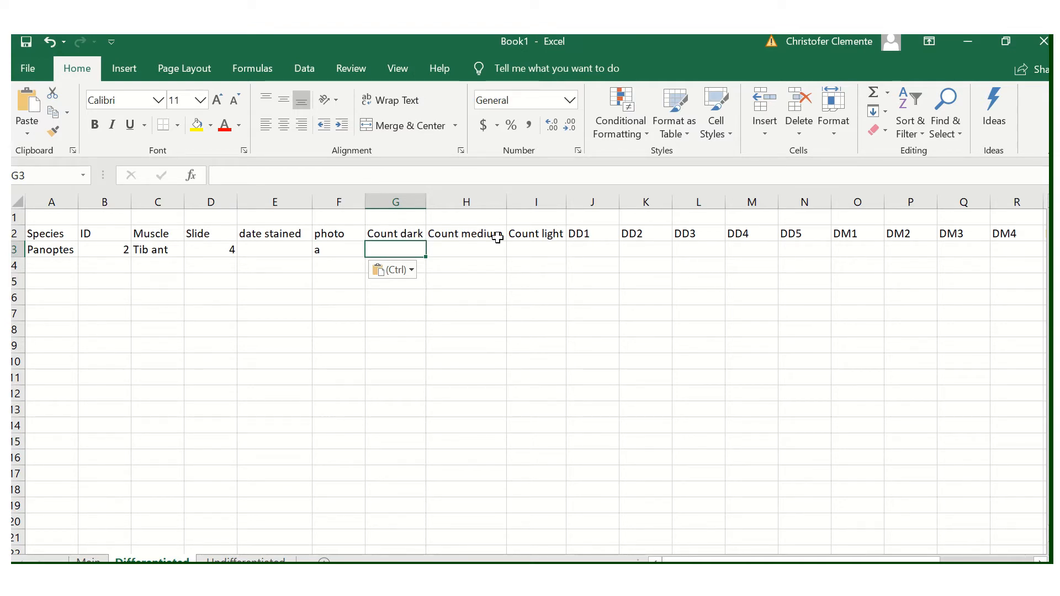
left_click(527, 248)
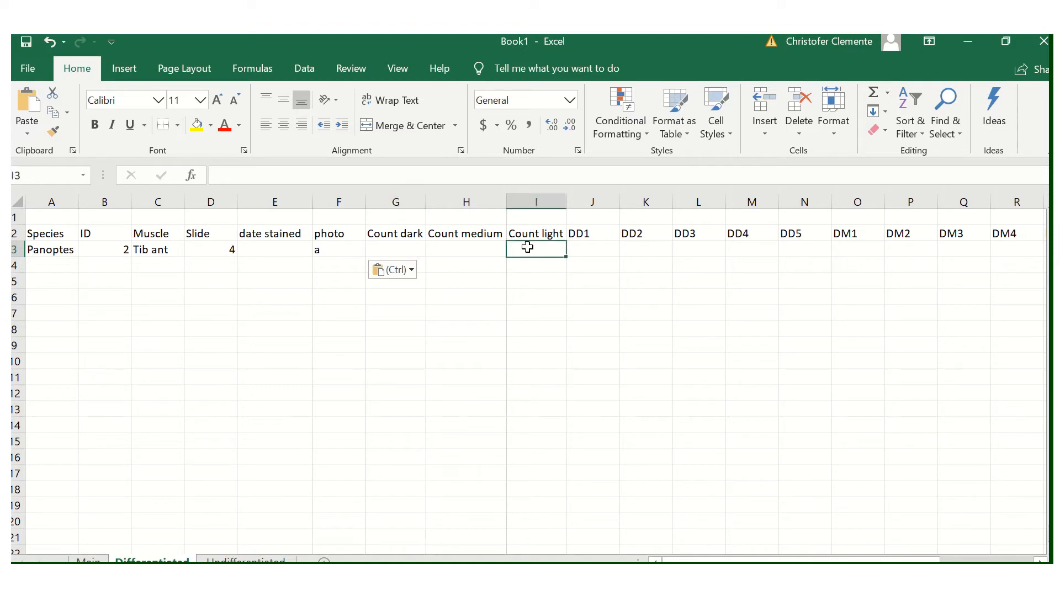
left_click(402, 252)
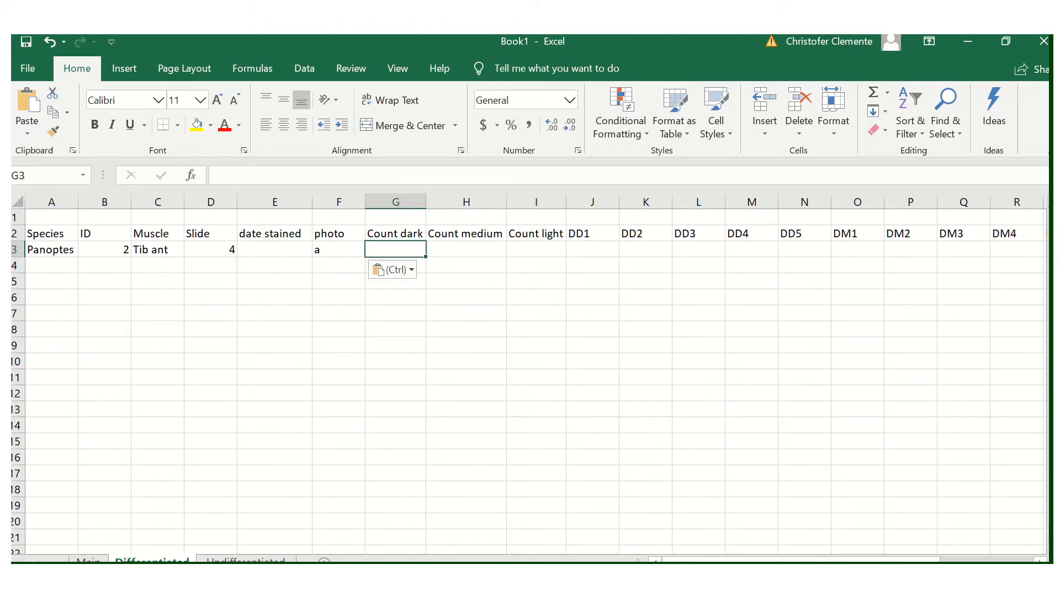
mouse_move(174, 571)
left_click(255, 515)
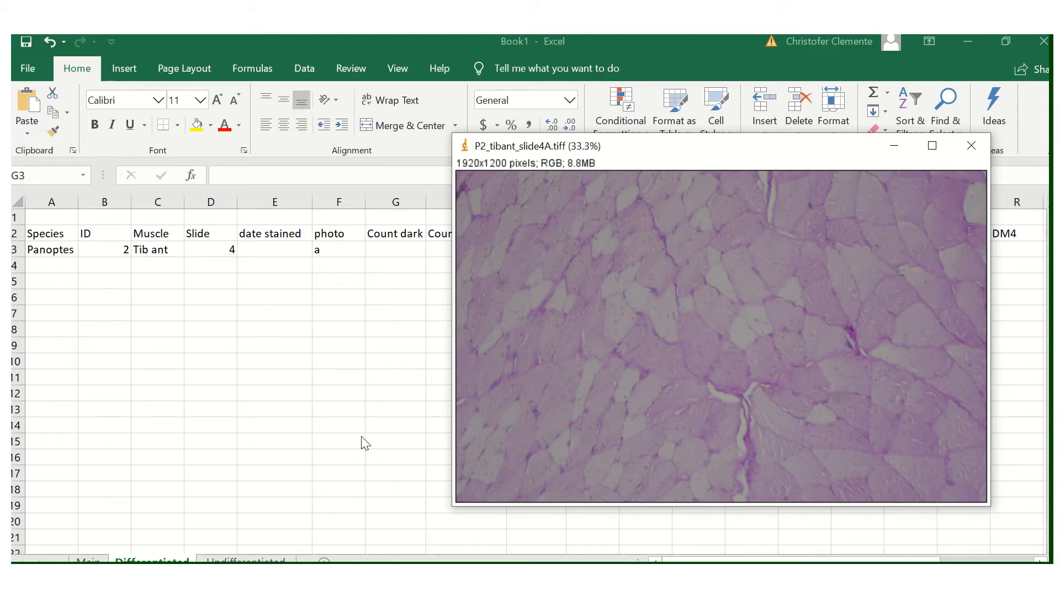
left_click(167, 586)
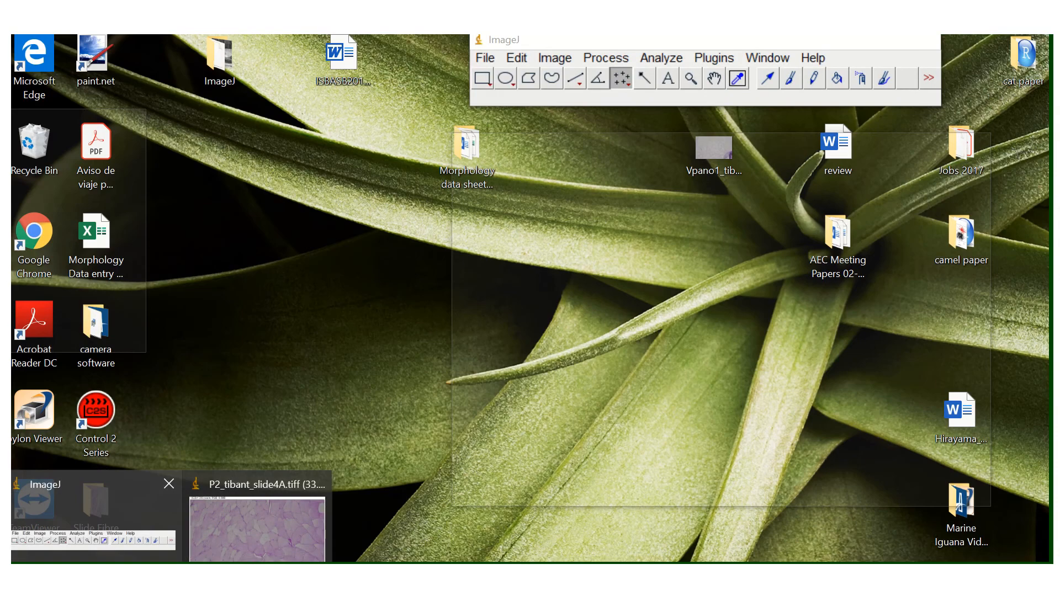
left_click(94, 514)
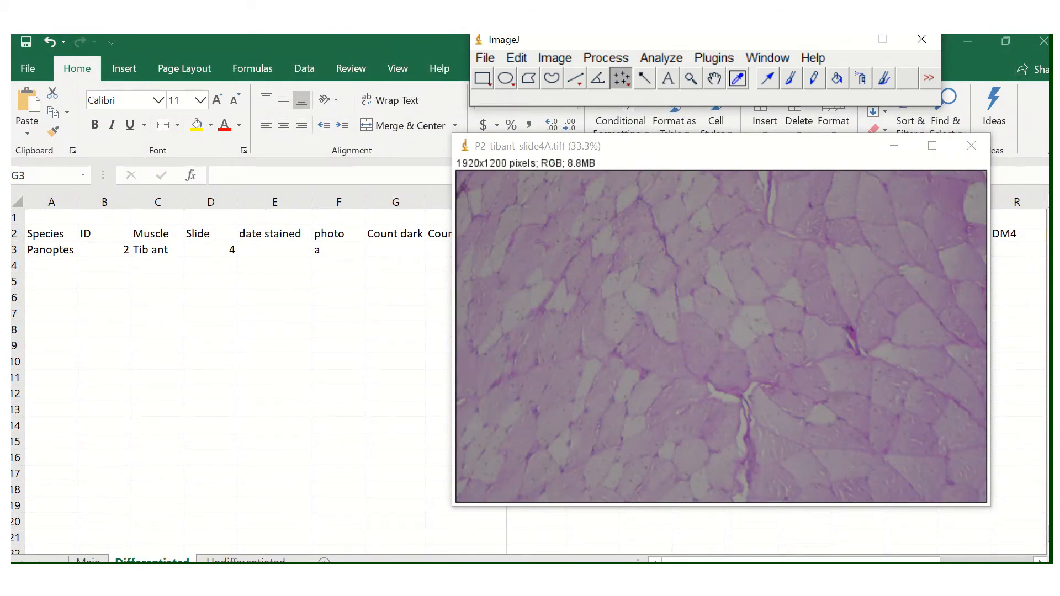
Sharpen the slide image by applying the Unsharp Mask filter with a radius of 10.0 pixels and a mask weight of 0.60
left_click(667, 59)
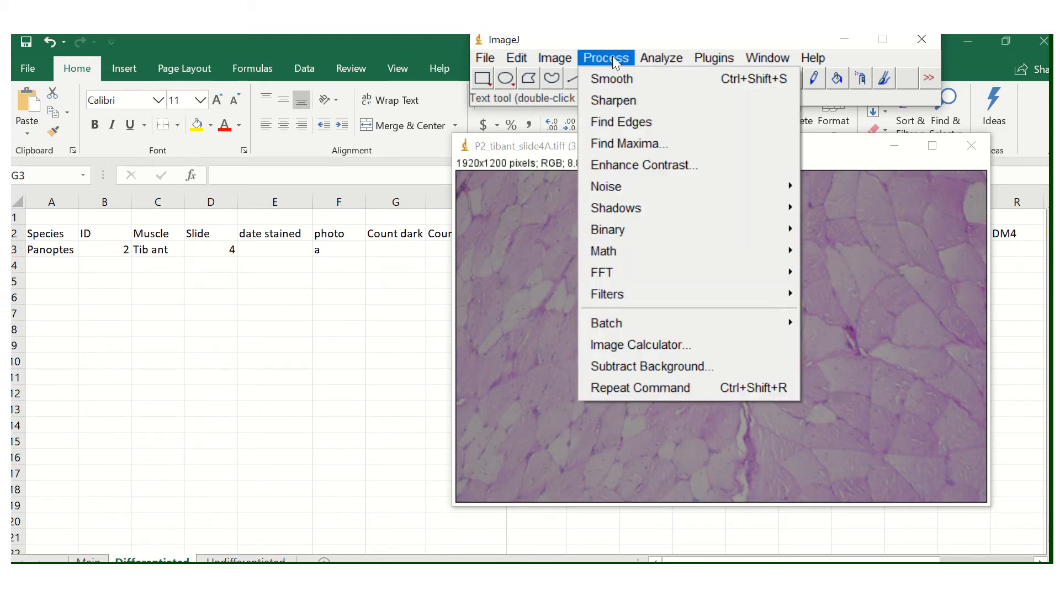
left_click(612, 55)
left_click(655, 51)
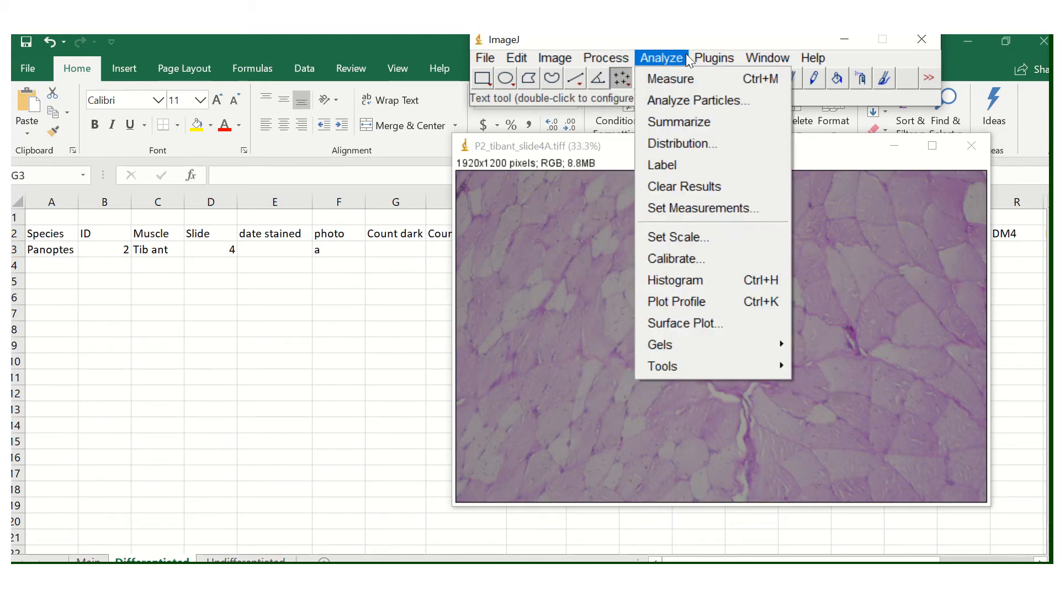
mouse_move(589, 59)
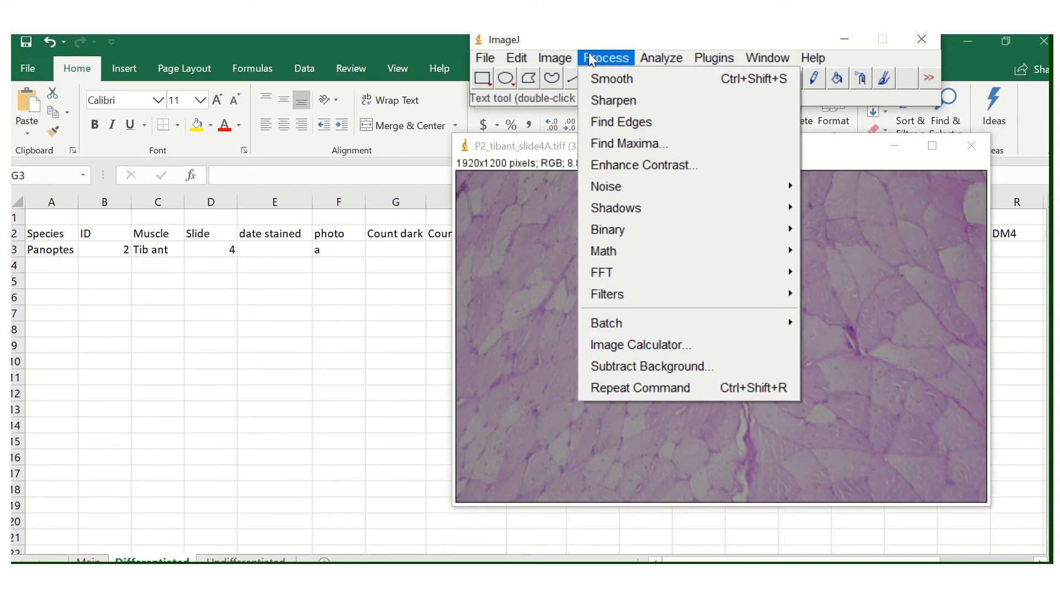
mouse_move(644, 302)
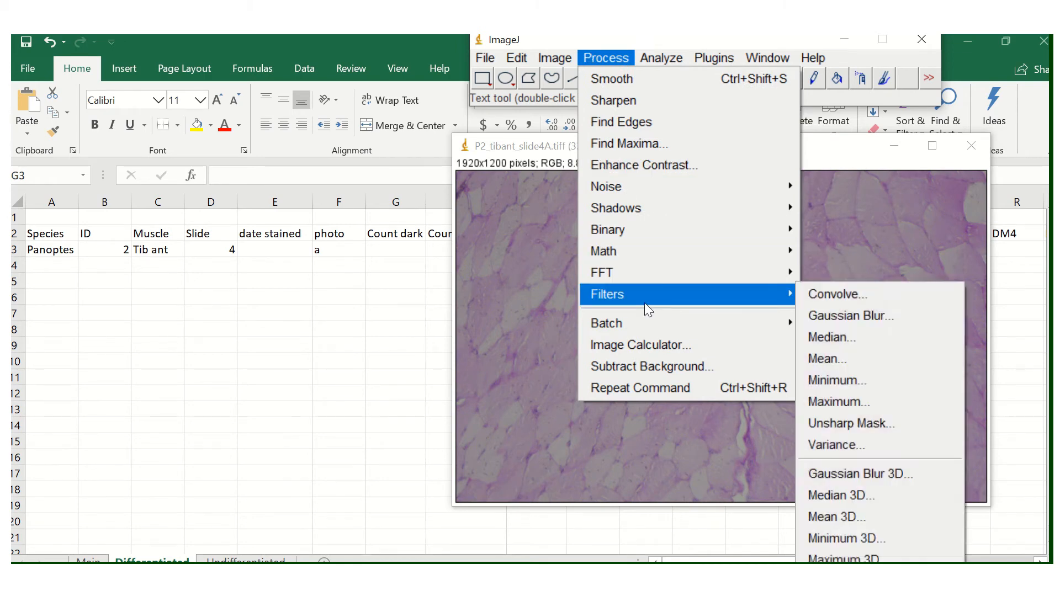
left_click(856, 422)
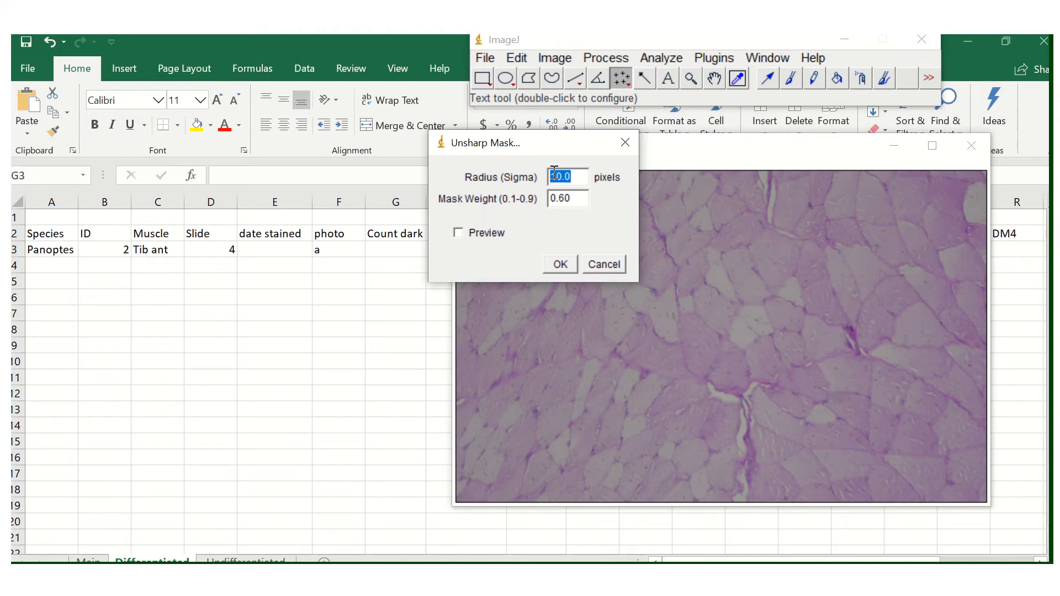
left_click(561, 264)
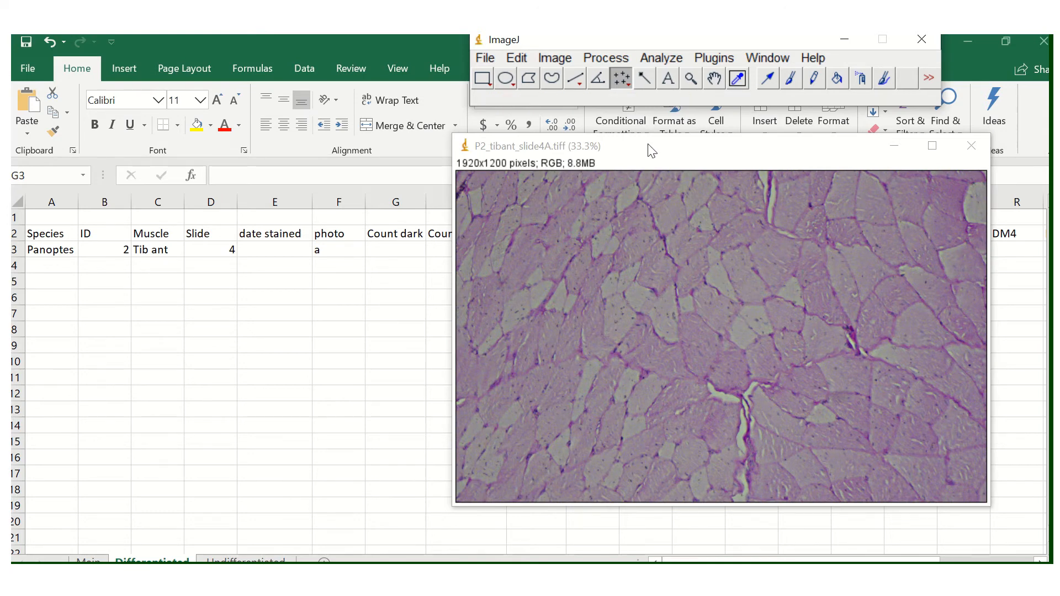
Enlarge the slide image to 49.9% and increase its contrast with the automatic Brightness/Contrast adjustment
key("plus")
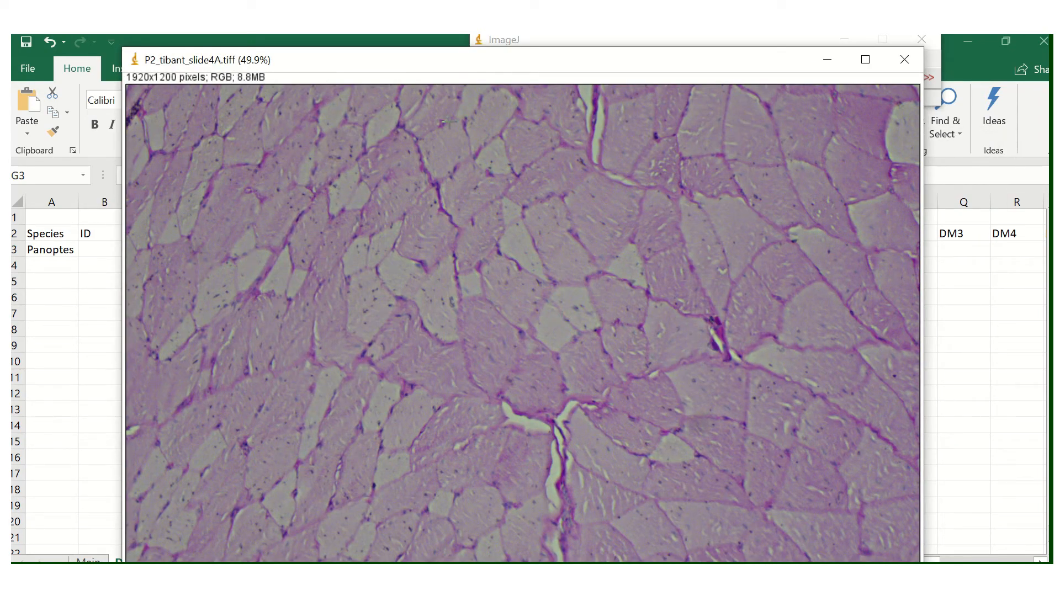
left_click_drag(391, 70, 417, 126)
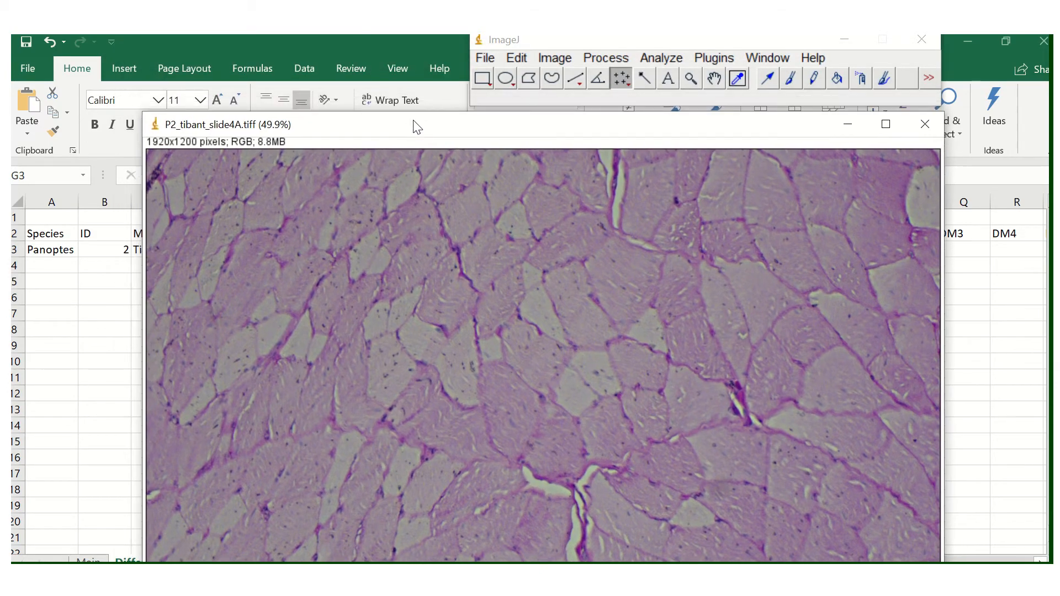
left_click(554, 56)
mouse_move(577, 117)
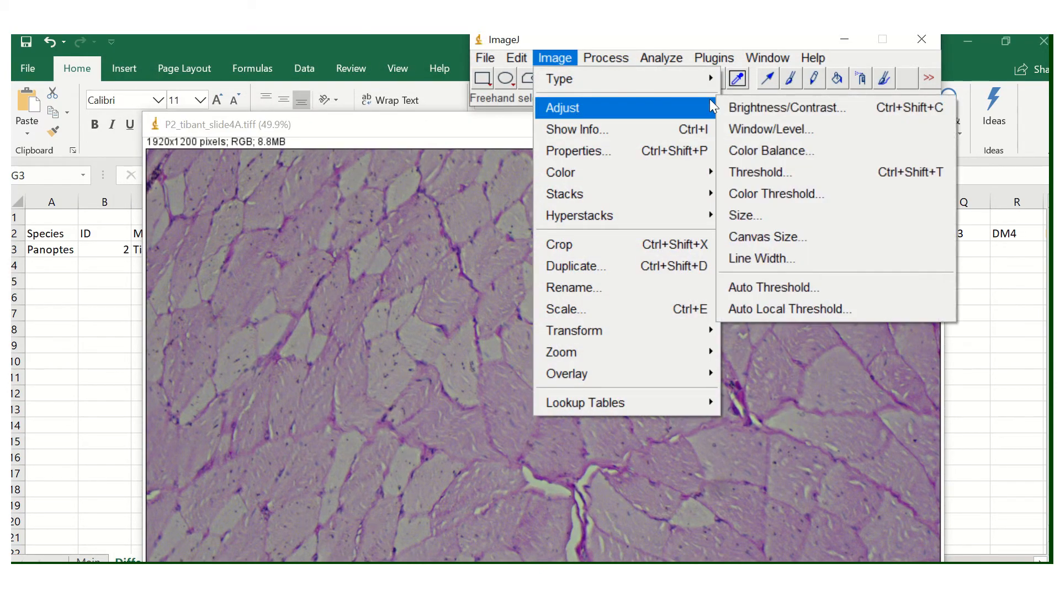
left_click(776, 108)
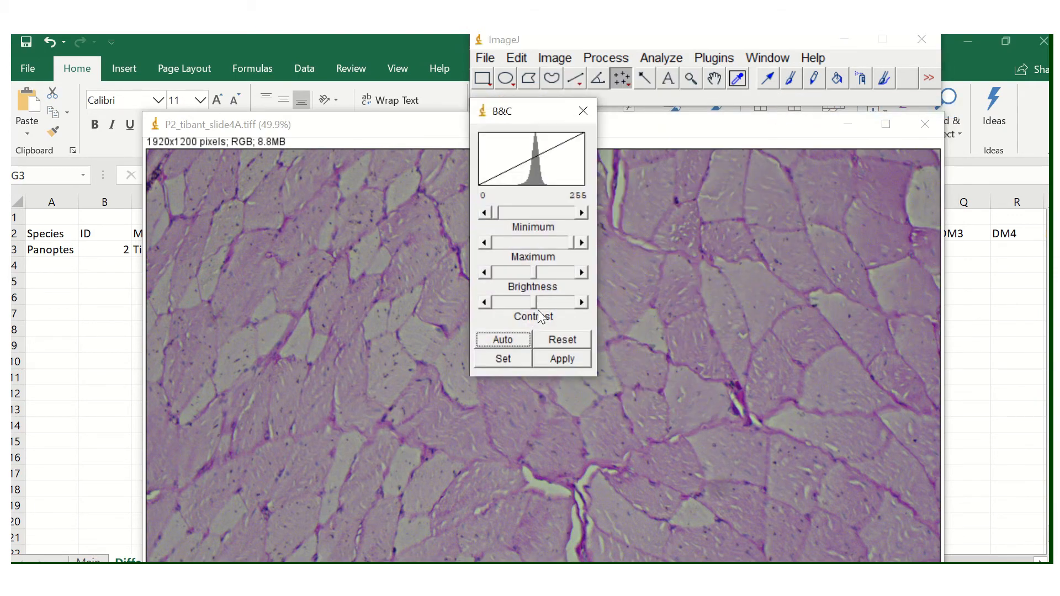
left_click(501, 342)
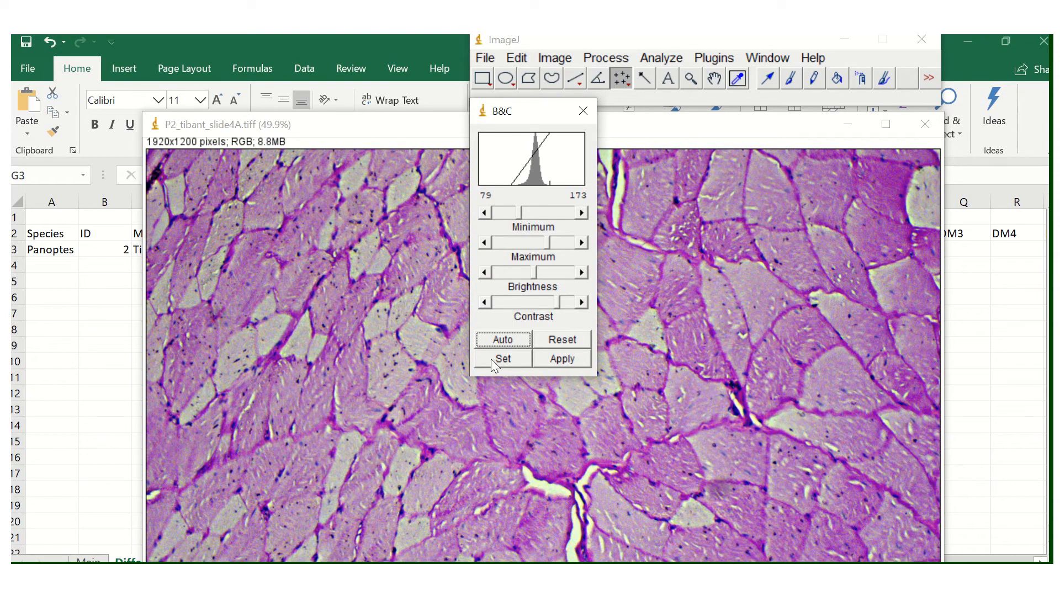
left_click(578, 118)
Rearrange the windows around the slide image and set the multi-point tool's marker size to Extra Large, keeping Hybrid type and Black
left_click_drag(590, 128, 282, 162)
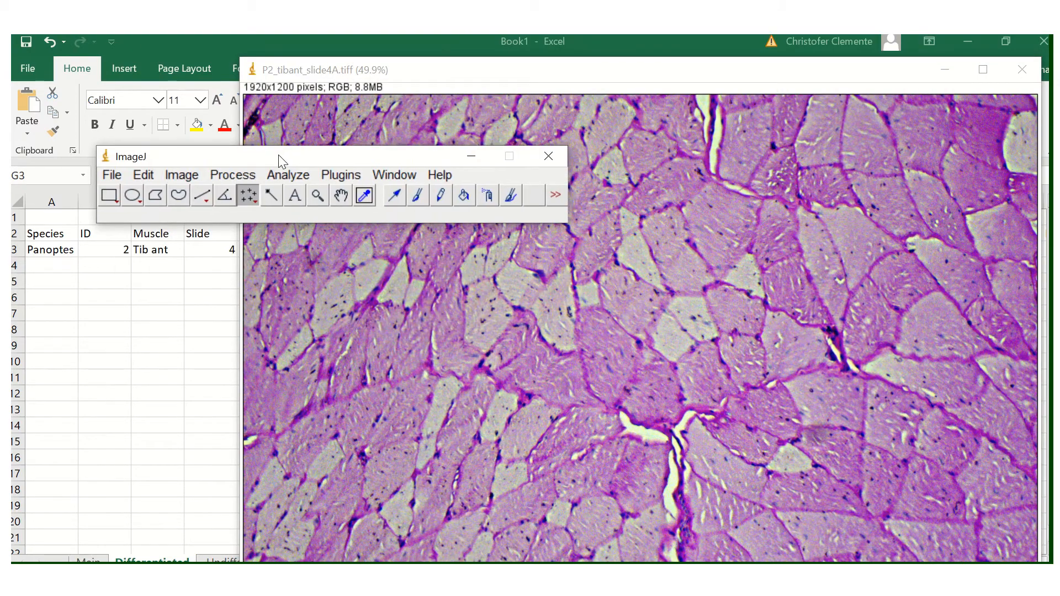
double_click(250, 197)
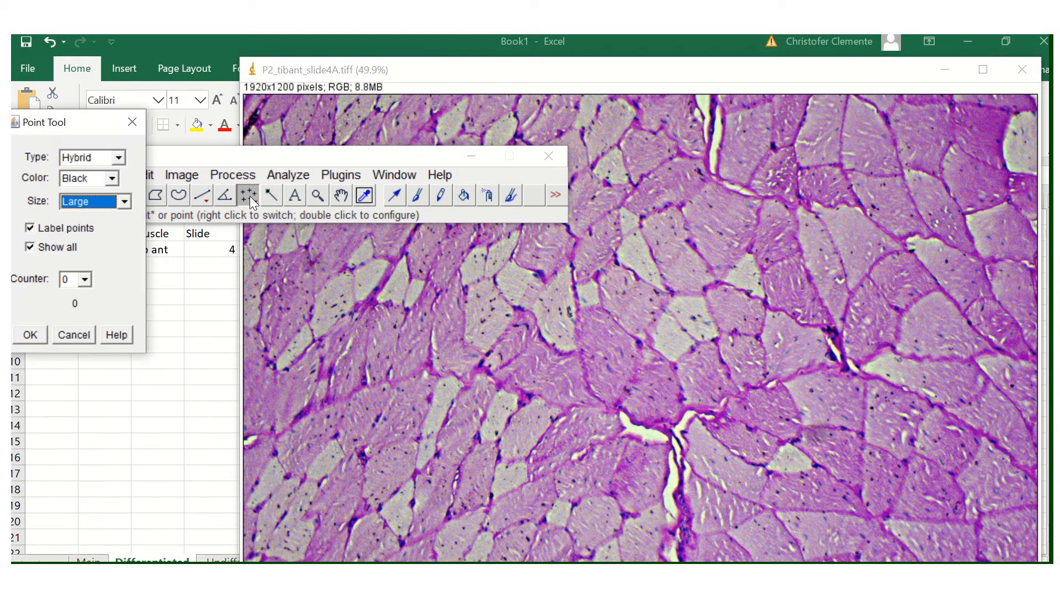
left_click_drag(81, 129, 129, 270)
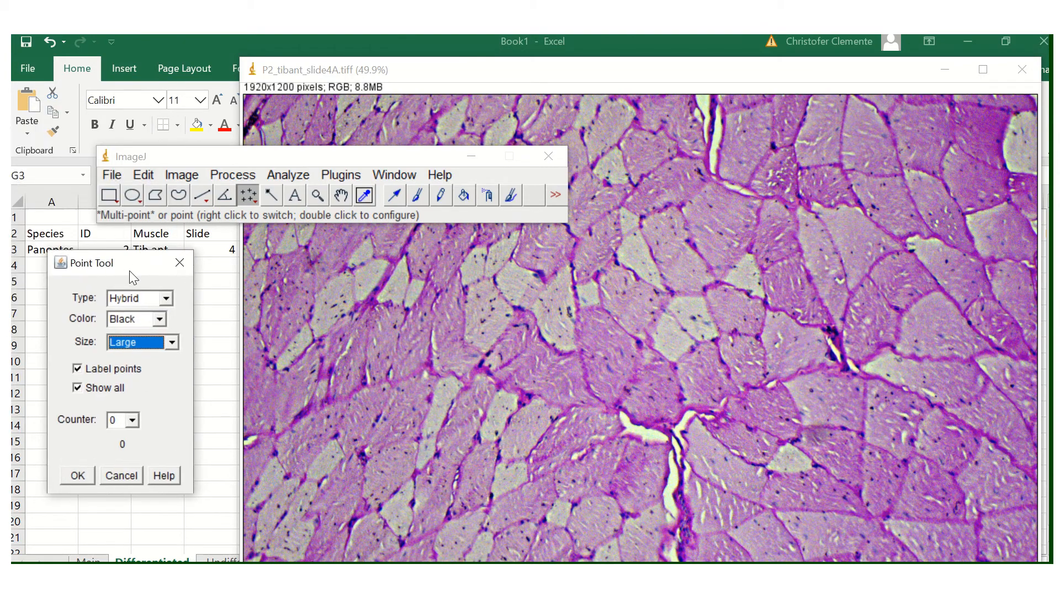
left_click(147, 322)
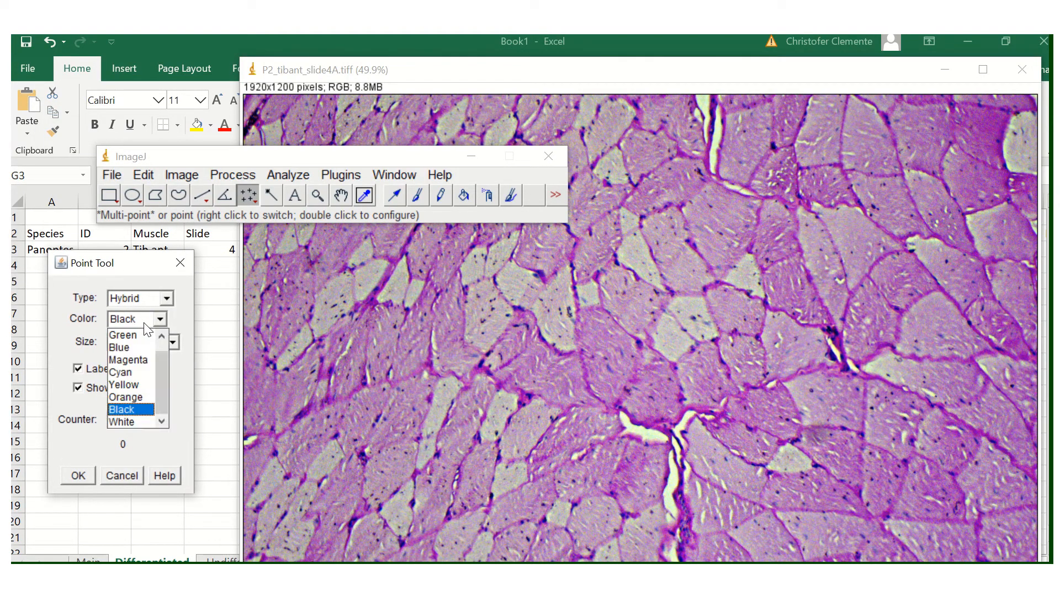
left_click(145, 324)
left_click(146, 353)
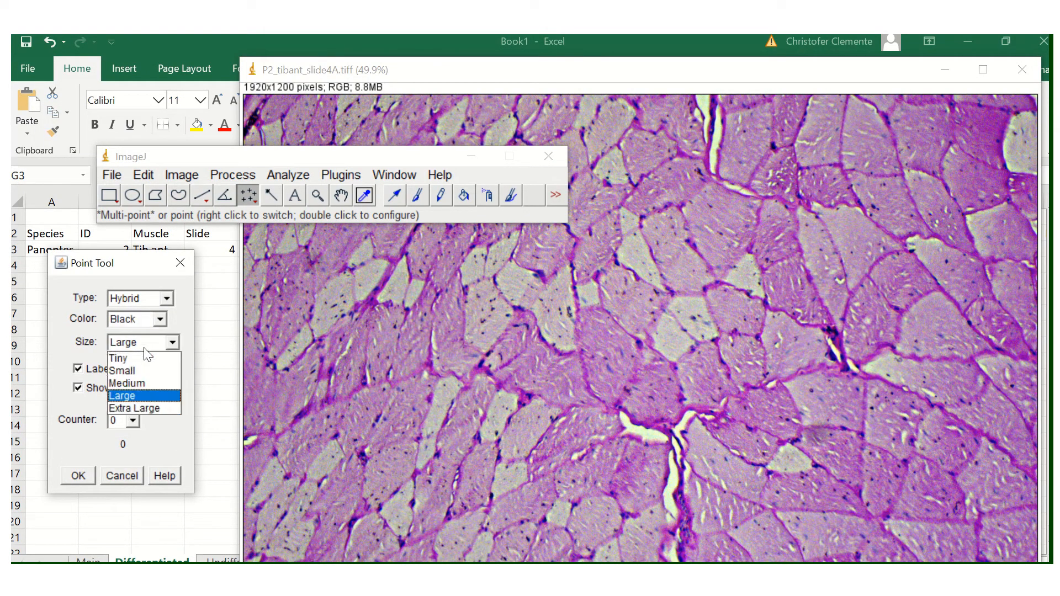
left_click(144, 348)
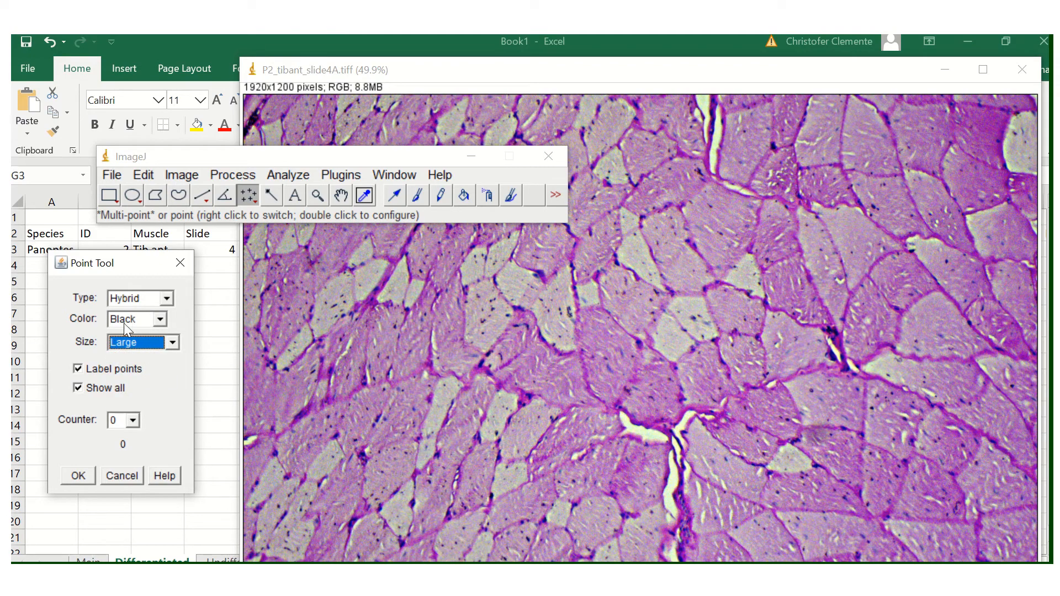
left_click(147, 338)
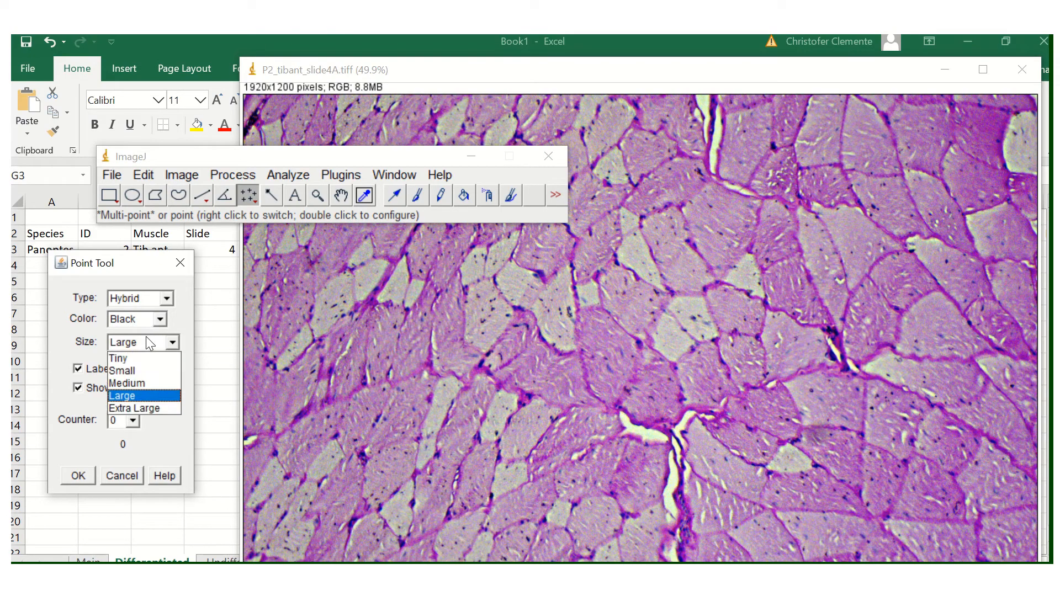
left_click(147, 407)
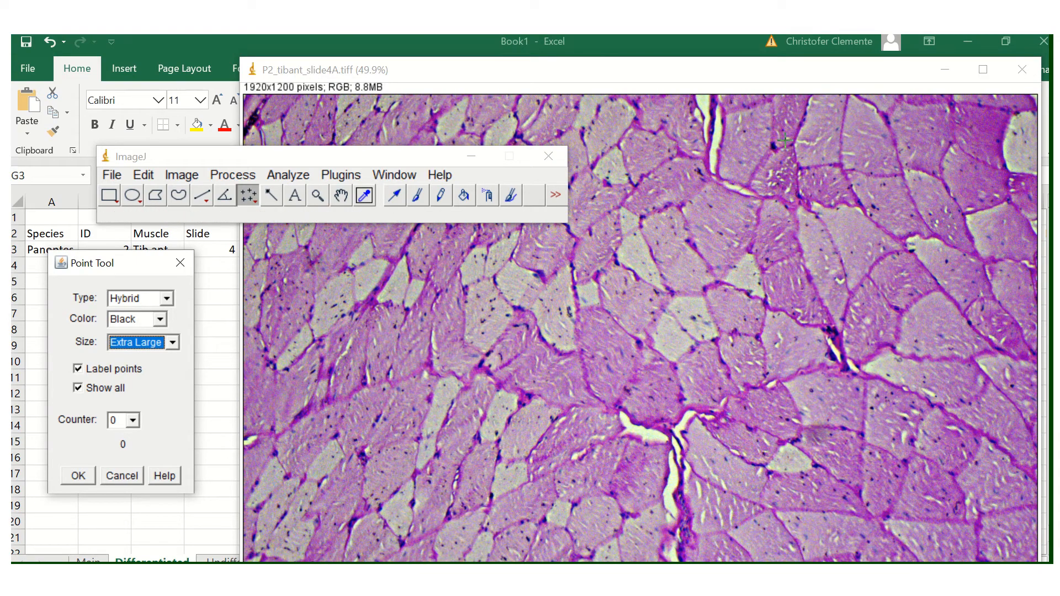
Mark 22 dark fibres across the centre and right half of the slide image with counter 0 points
left_click(790, 116)
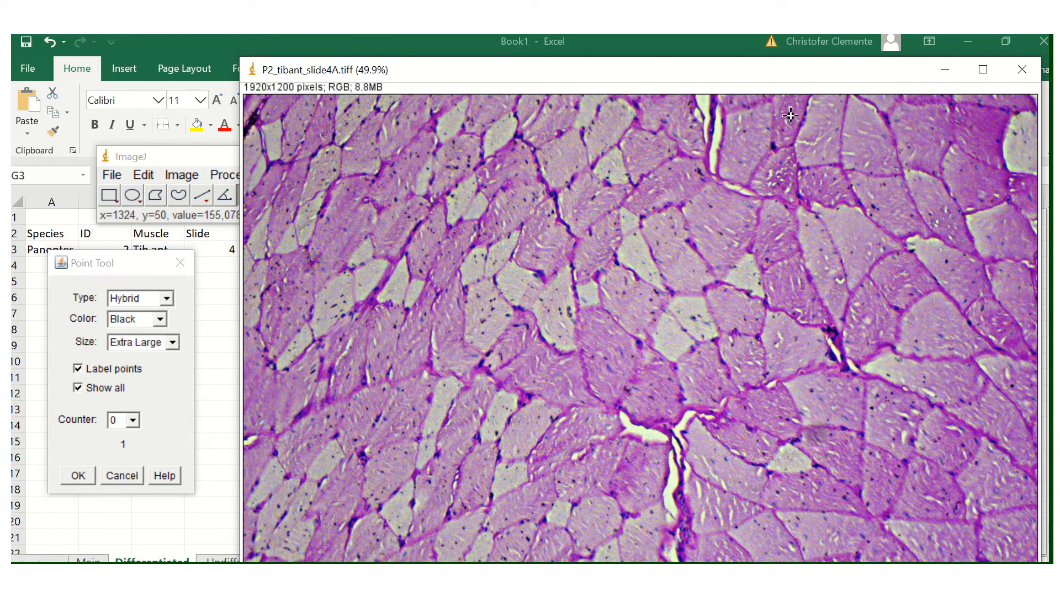
left_click(779, 176)
left_click(822, 183)
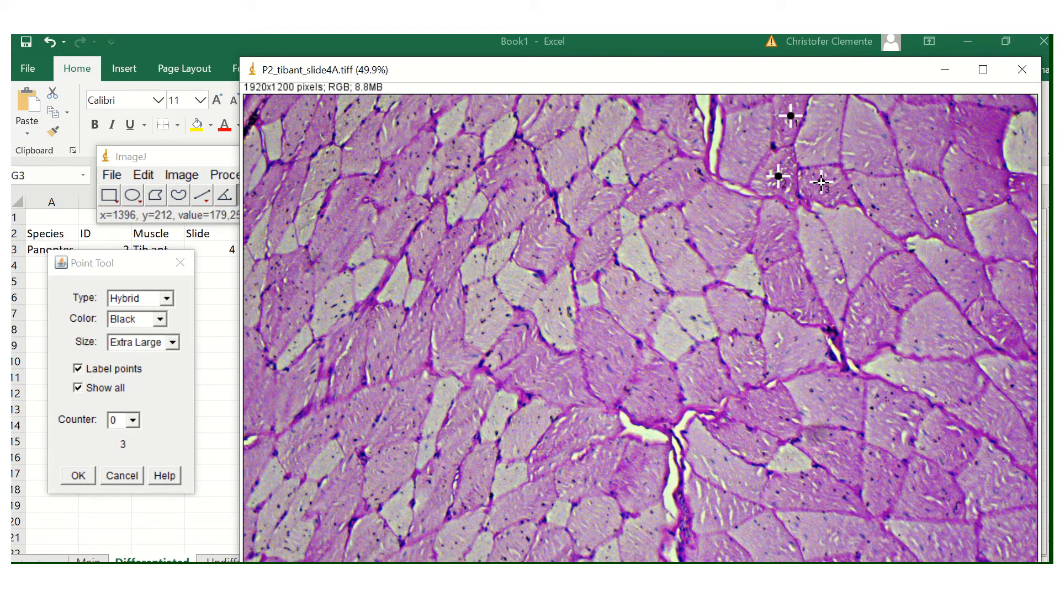
left_click(781, 250)
left_click(788, 284)
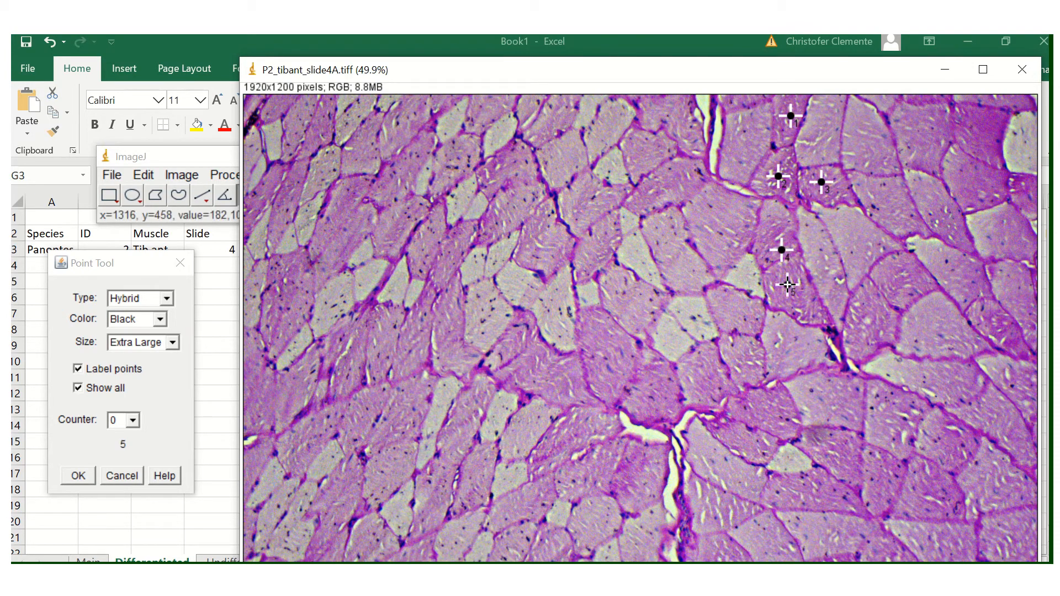
left_click(780, 409)
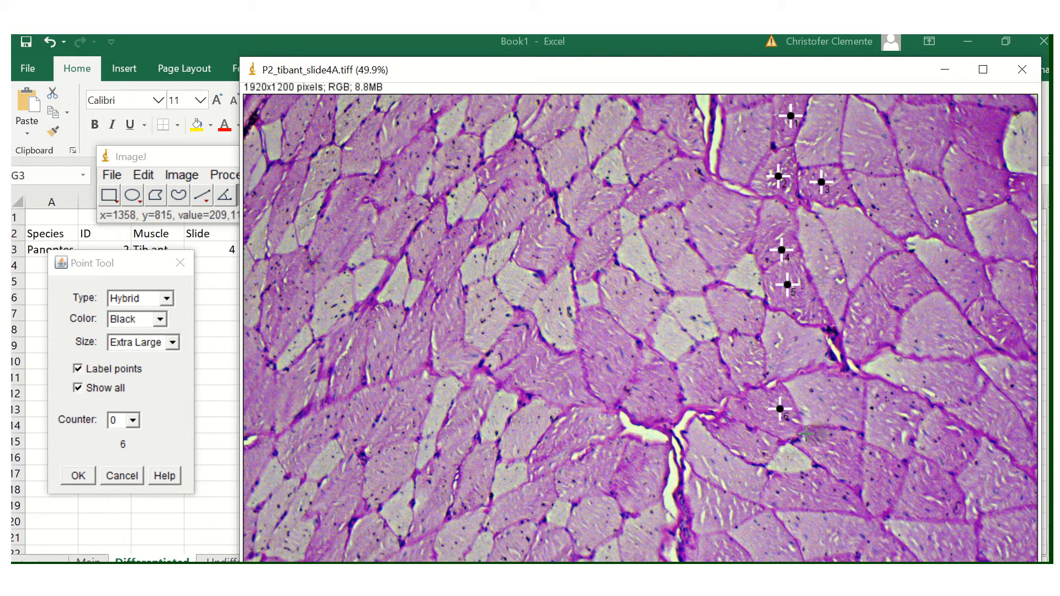
left_click(839, 442)
left_click(865, 326)
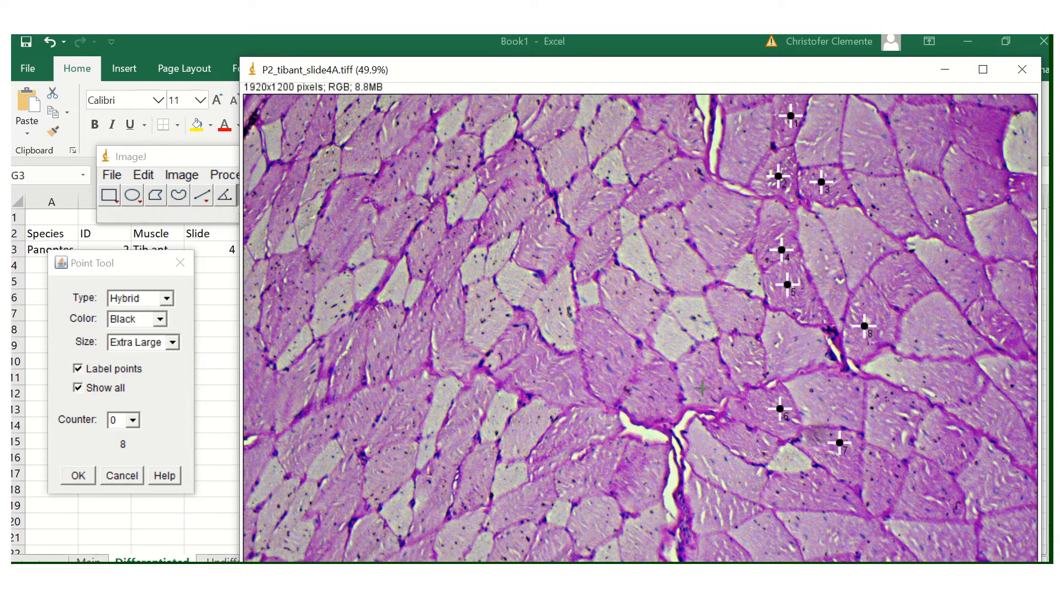
left_click(657, 403)
left_click(636, 469)
left_click(743, 445)
left_click(818, 502)
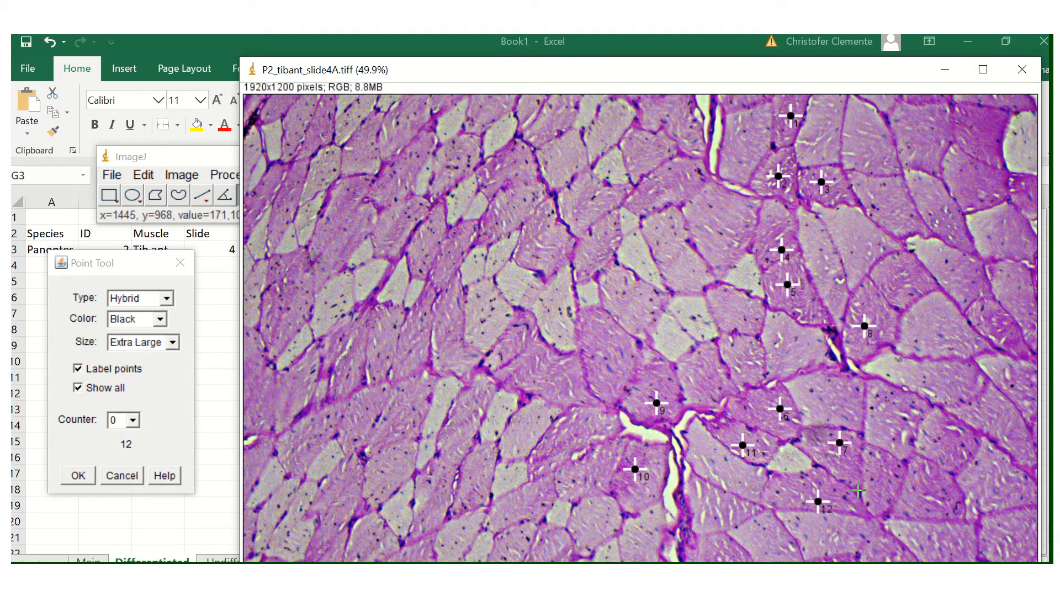
left_click(887, 473)
left_click(939, 497)
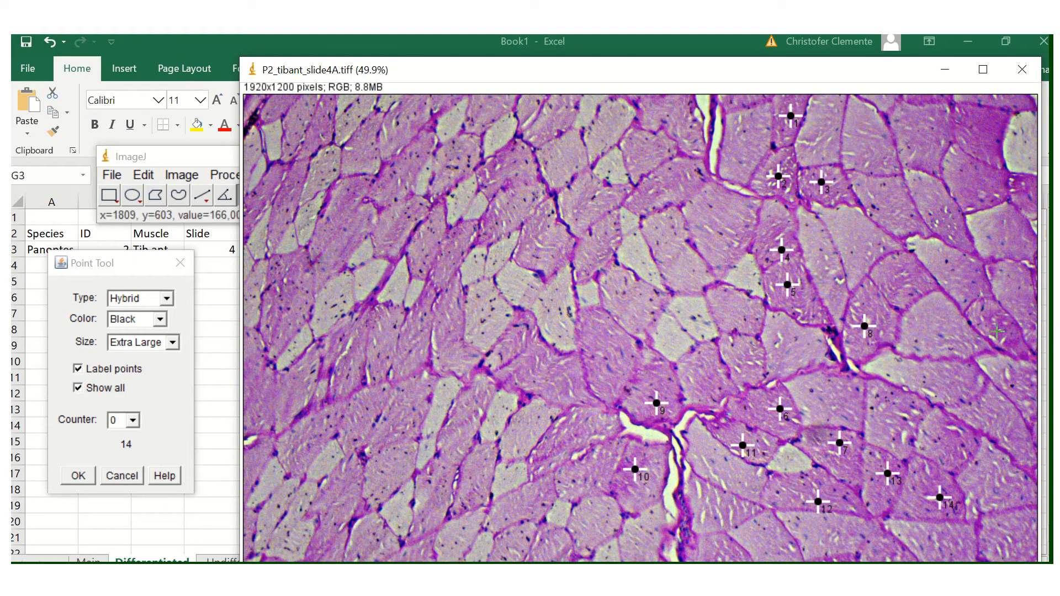
left_click(999, 329)
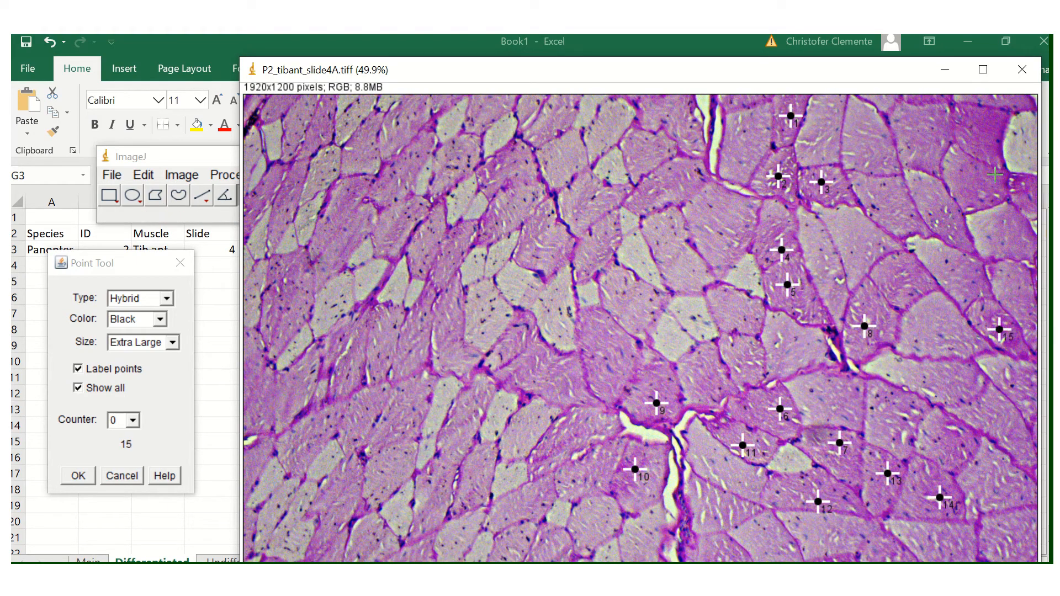
left_click(985, 134)
left_click(602, 359)
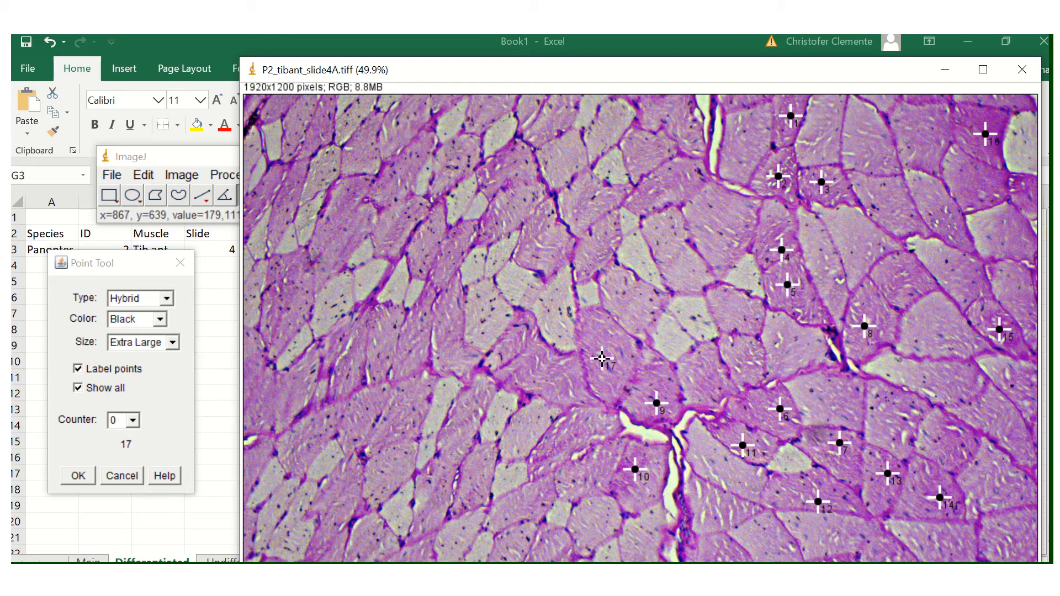
left_click(532, 373)
left_click(670, 184)
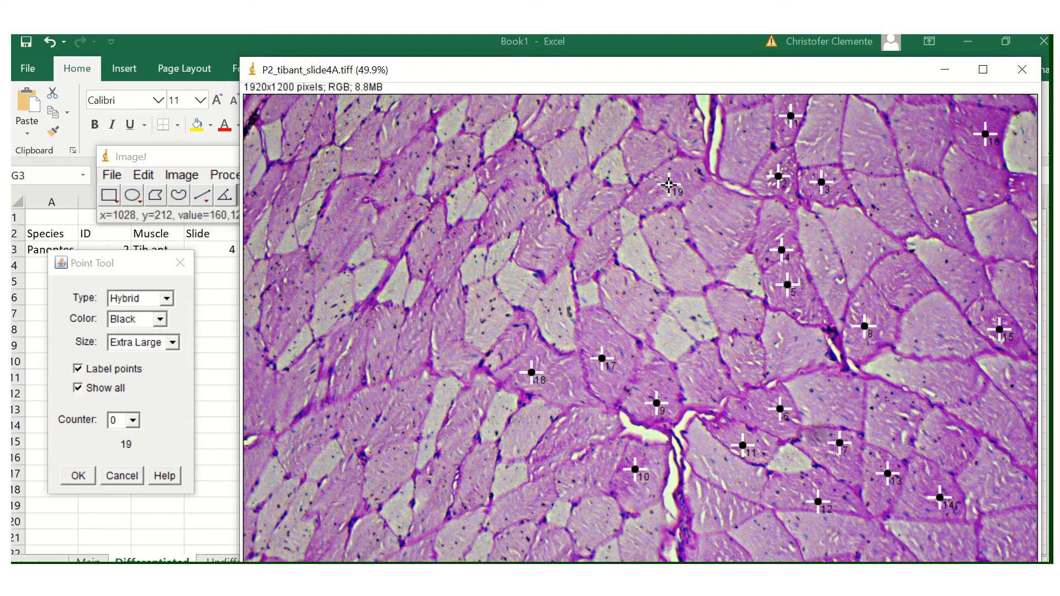
left_click(973, 182)
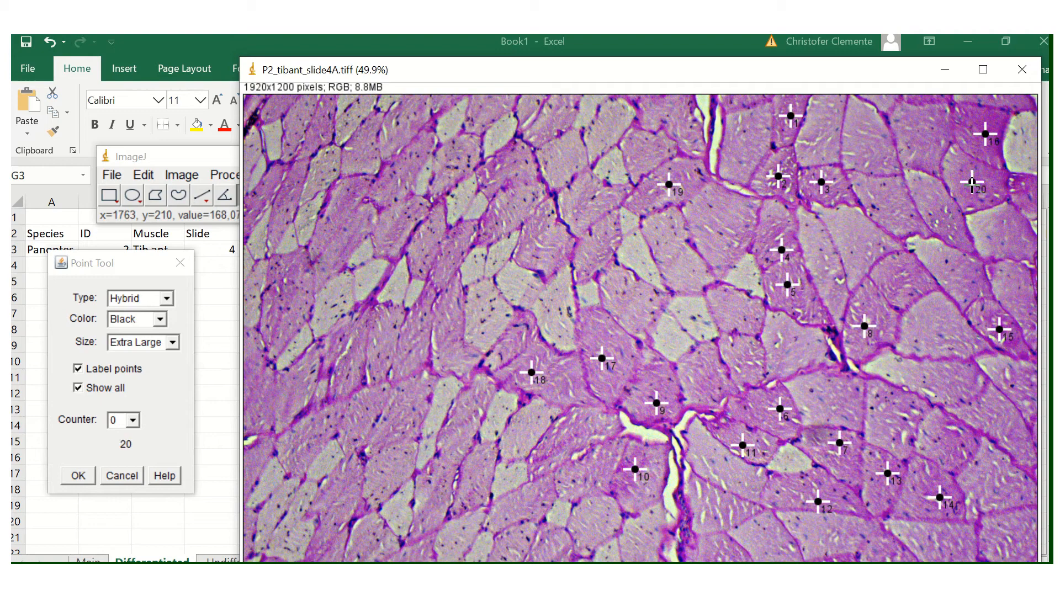
left_click(893, 277)
left_click(943, 214)
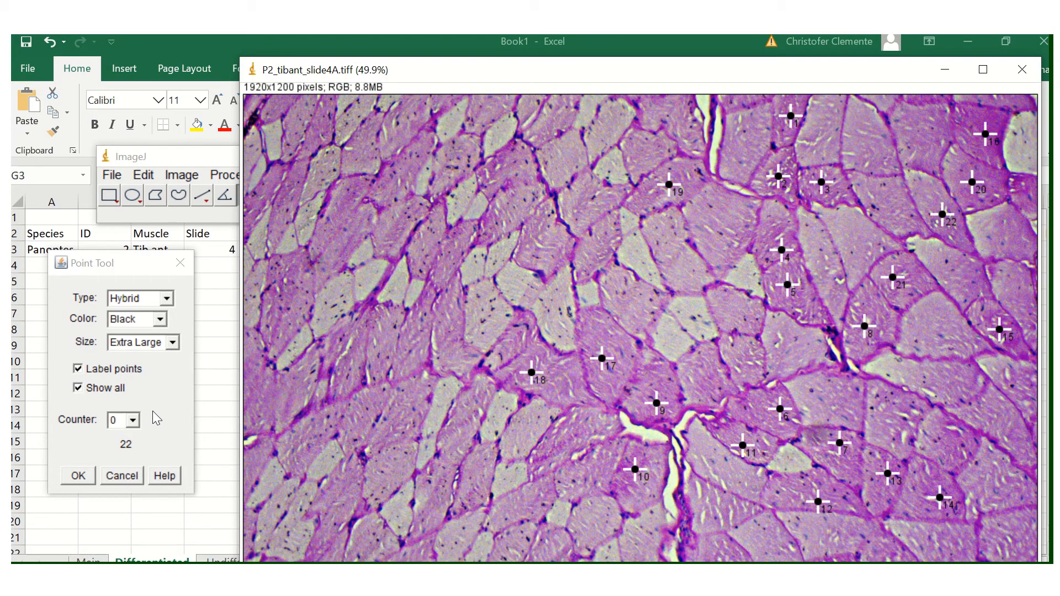
Switch the point tool to counter 1 and set the marker colour to Orange
left_click(131, 420)
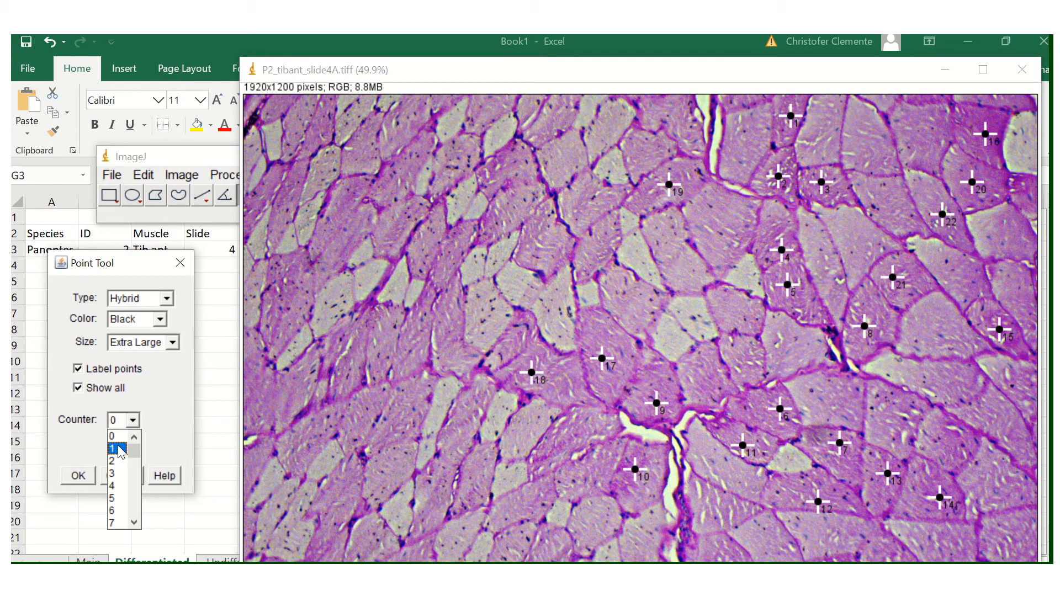
left_click(117, 449)
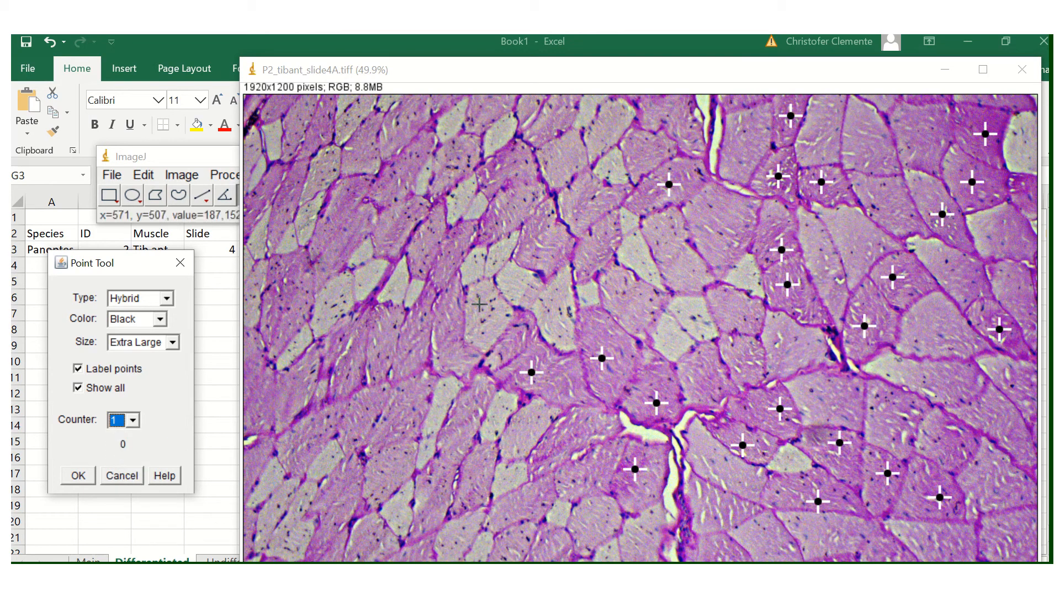
left_click(161, 323)
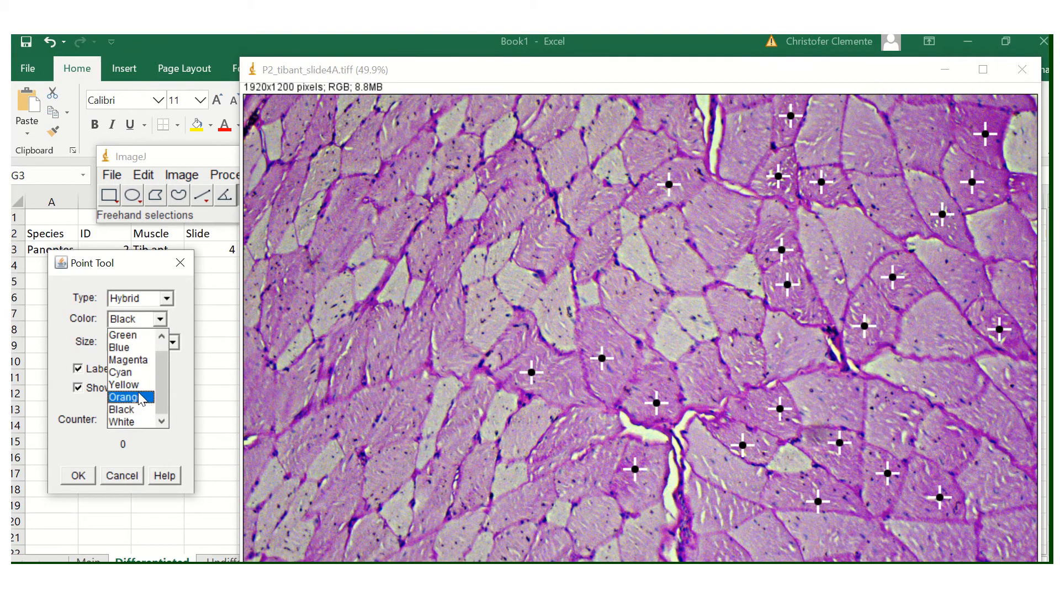
left_click(136, 399)
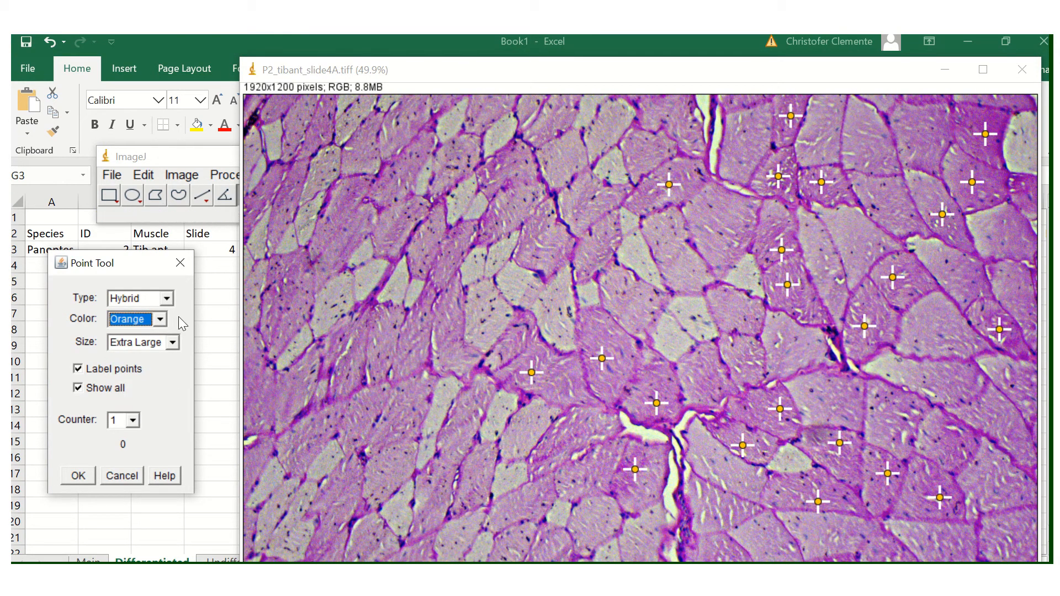
Set the marker colour to Black and mark 21 medium fibres across the centre and right half of the slide image with counter 1 points
left_click(160, 320)
left_click(133, 407)
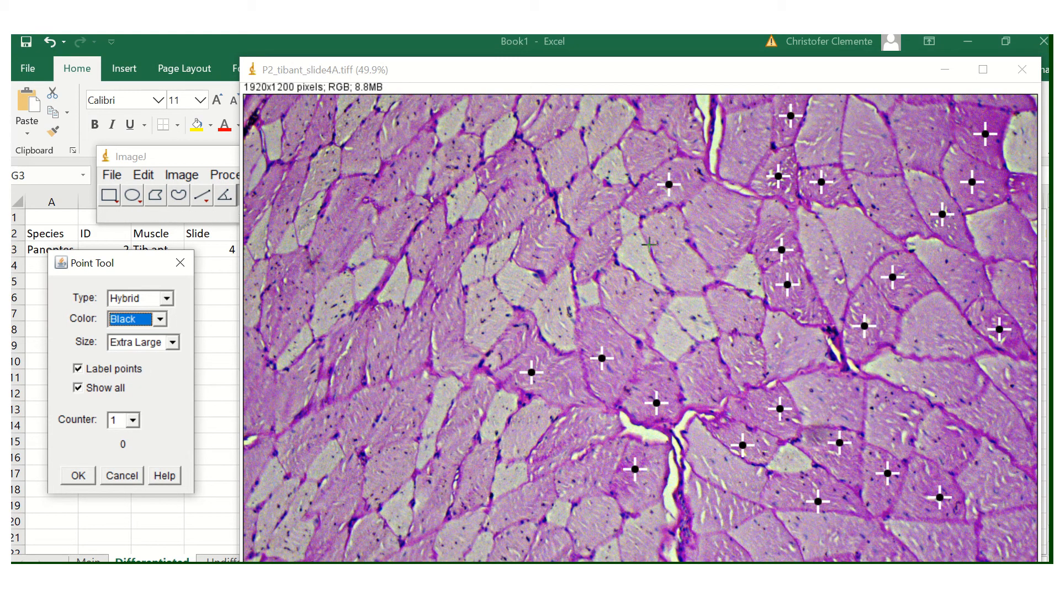
left_click(561, 157)
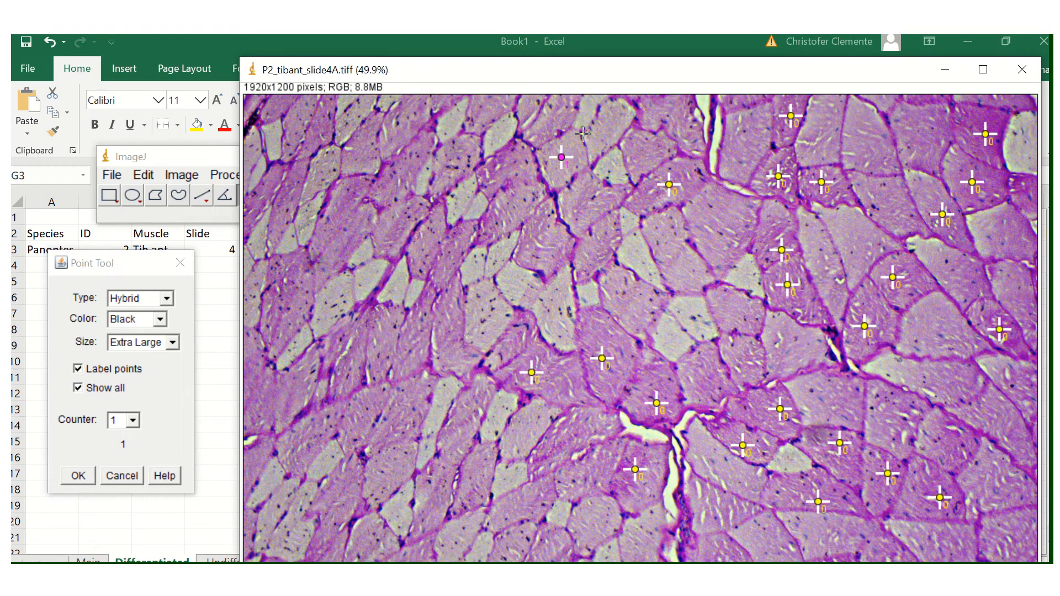
left_click(611, 124)
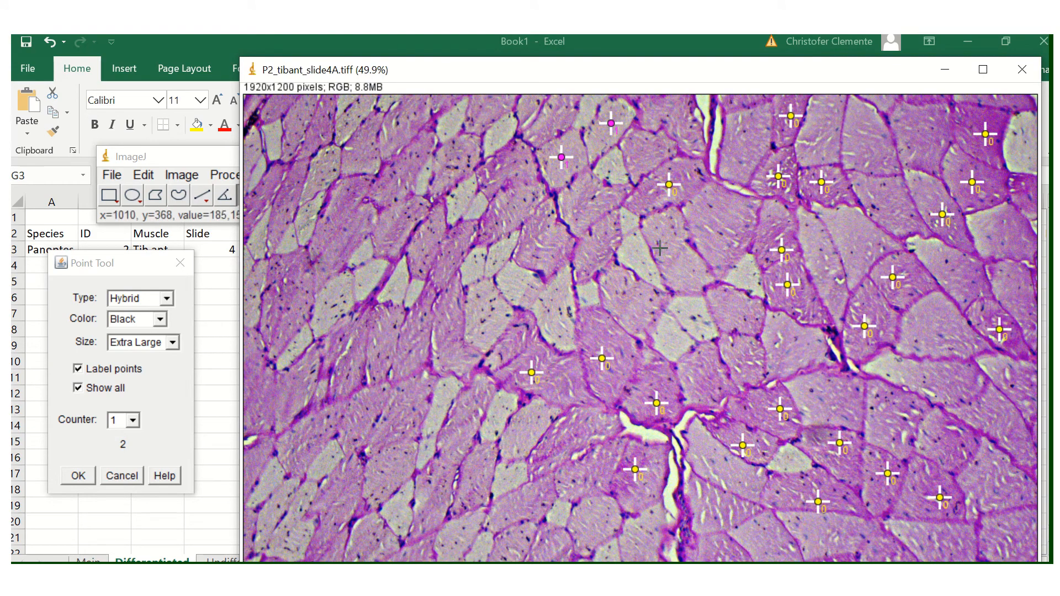
left_click(673, 258)
left_click(721, 221)
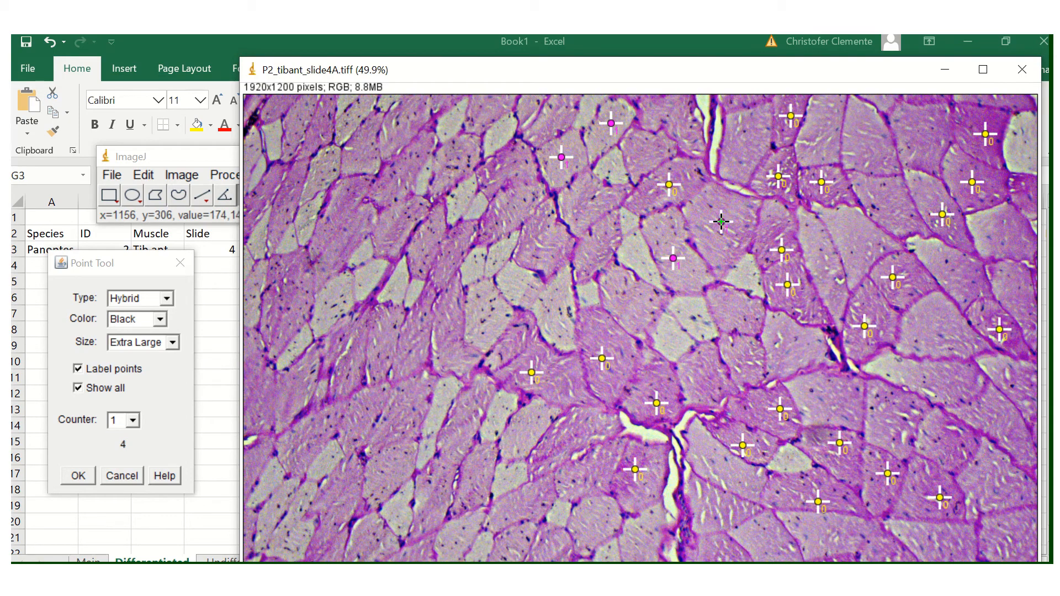
left_click(822, 138)
left_click(864, 140)
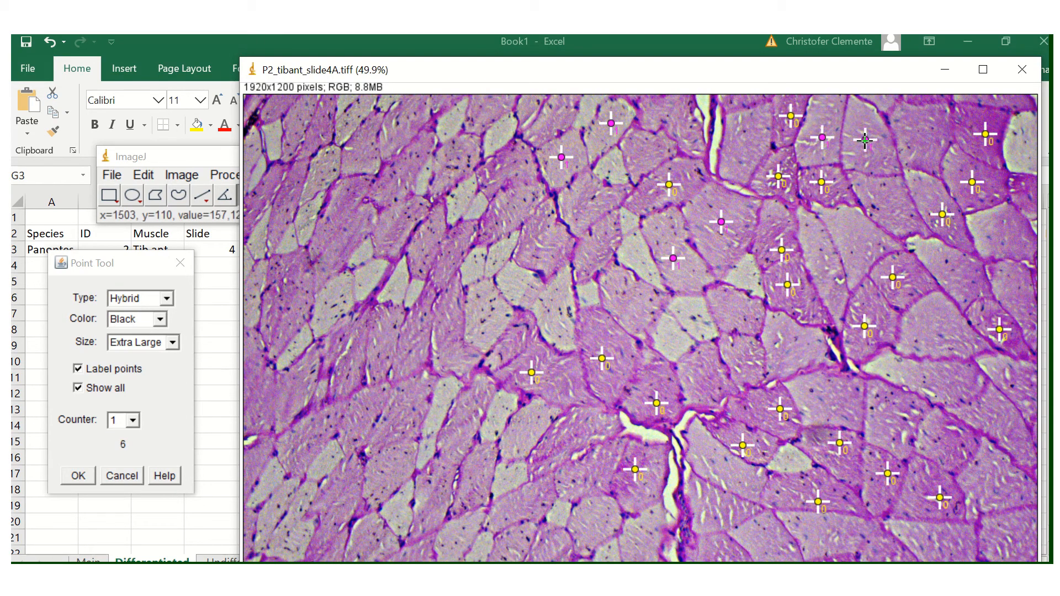
left_click(889, 207)
left_click(860, 240)
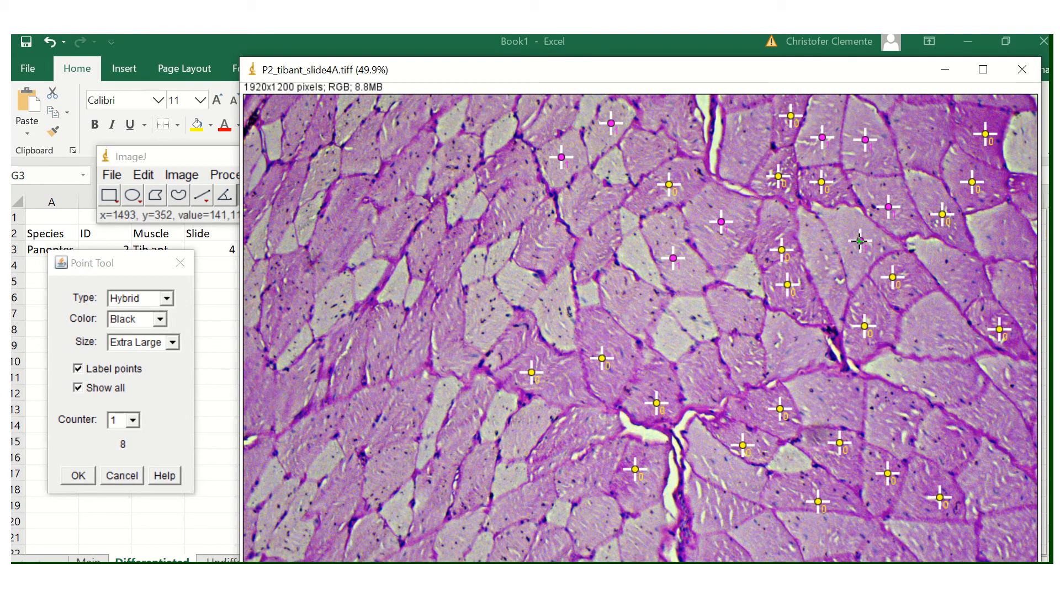
left_click(822, 259)
left_click(942, 340)
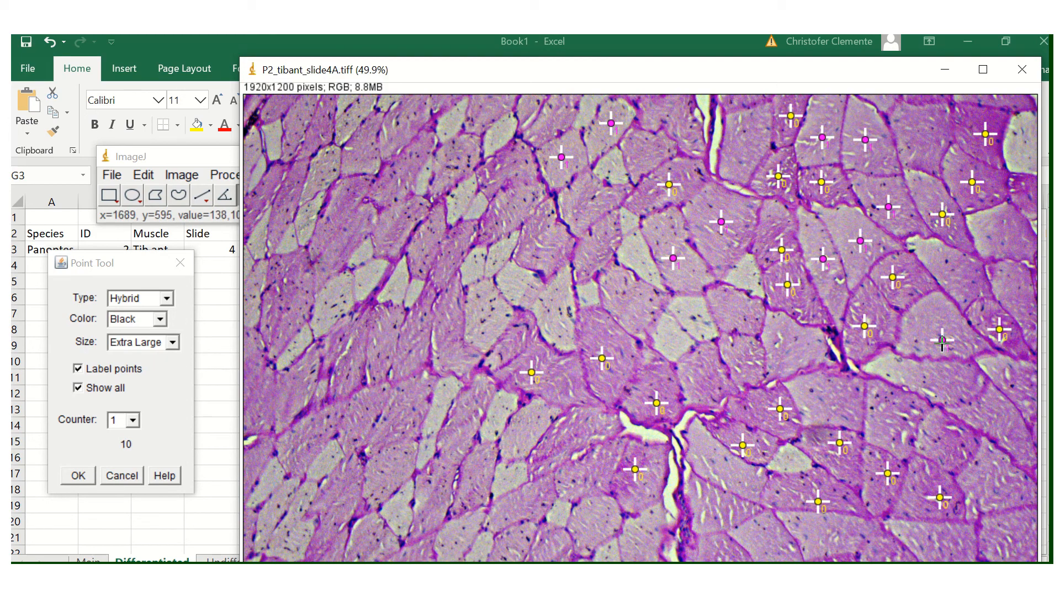
left_click(944, 377)
left_click(795, 347)
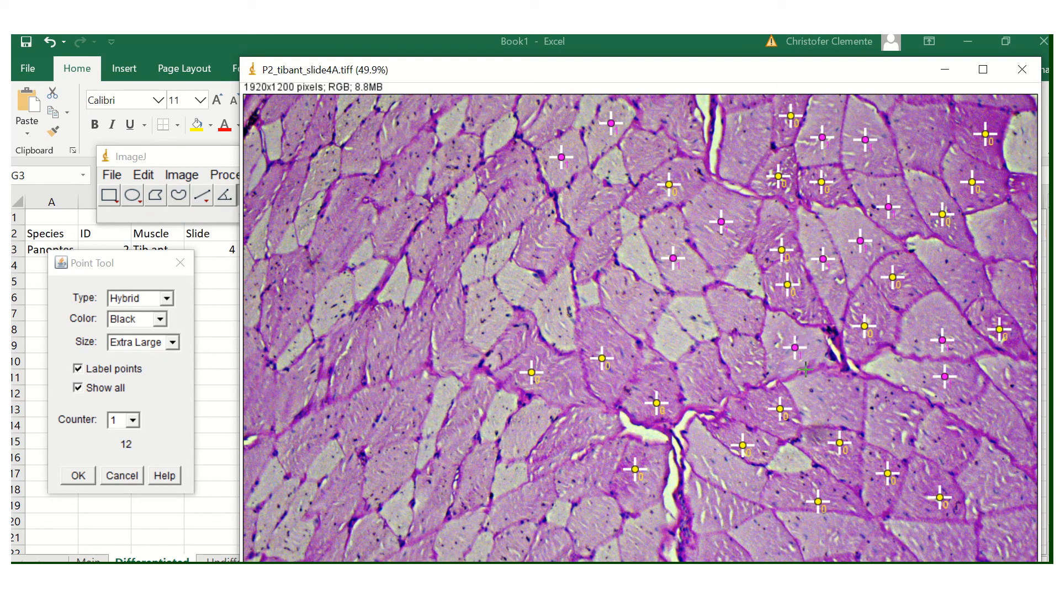
left_click(828, 400)
left_click(891, 423)
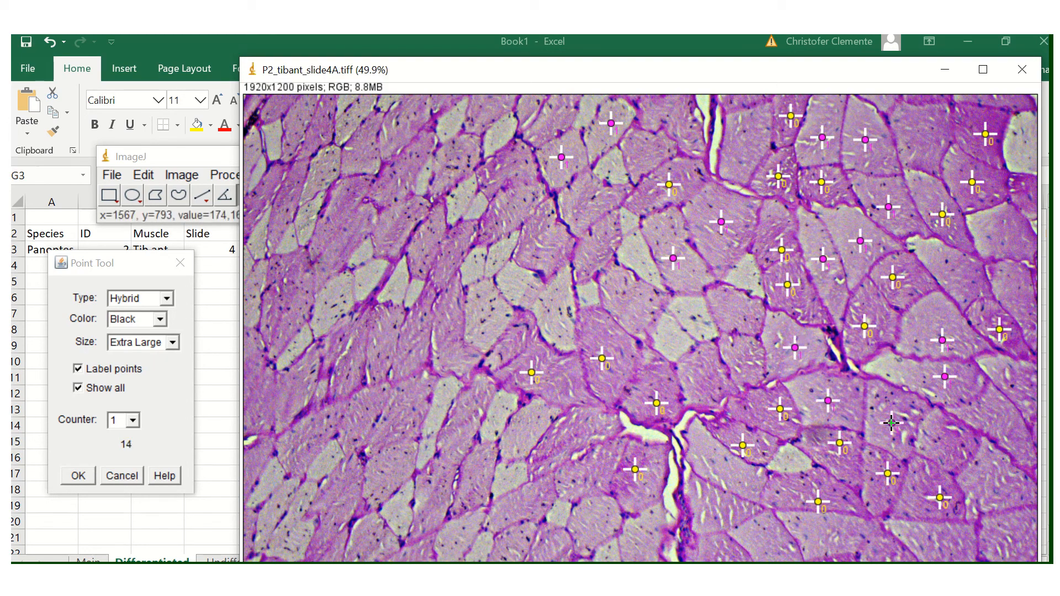
left_click(693, 378)
left_click(742, 363)
left_click(735, 300)
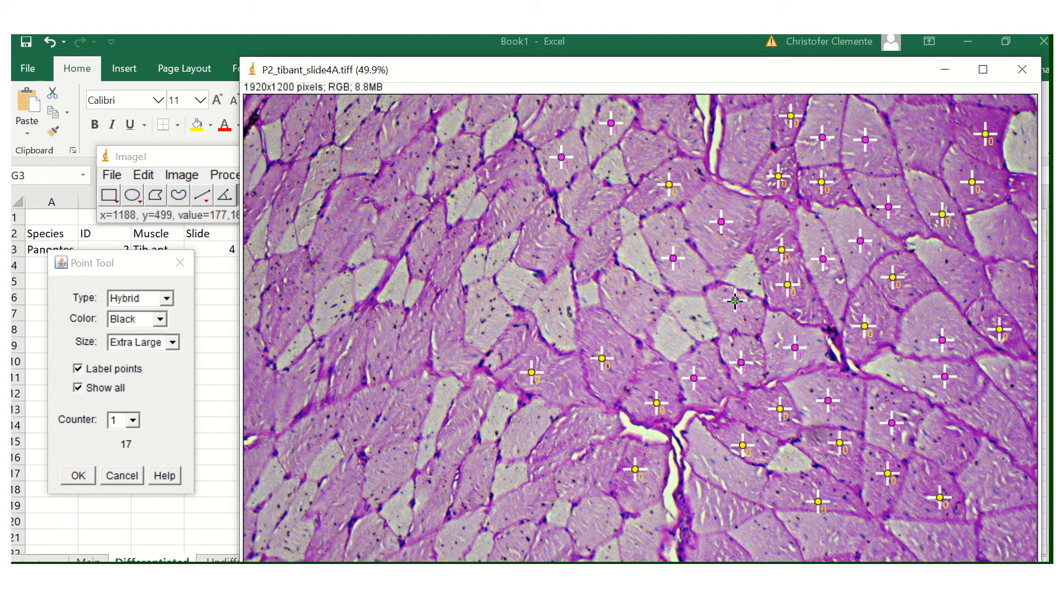
left_click(633, 305)
left_click(601, 251)
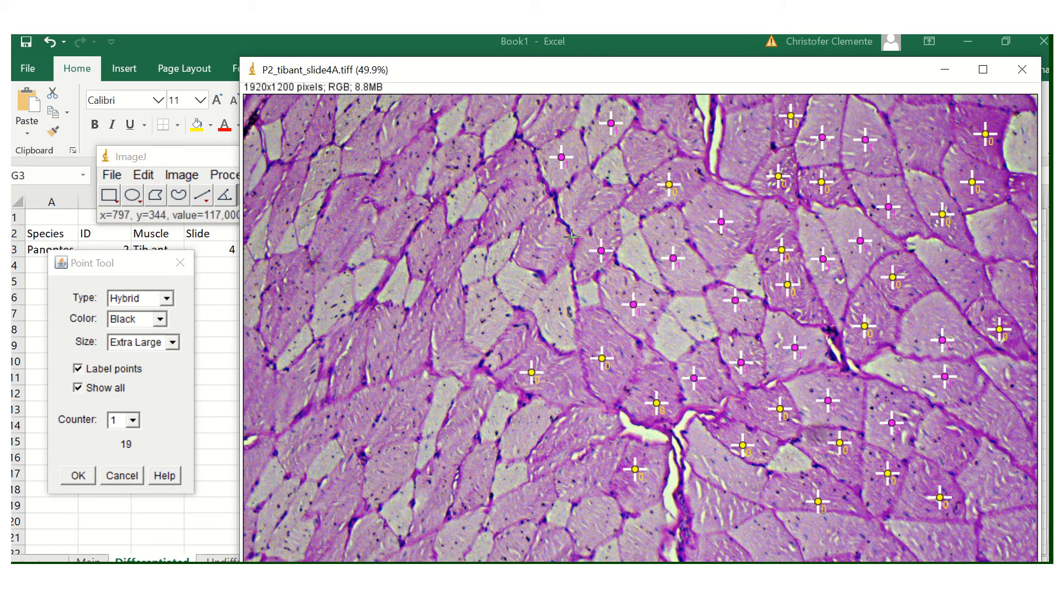
left_click(549, 236)
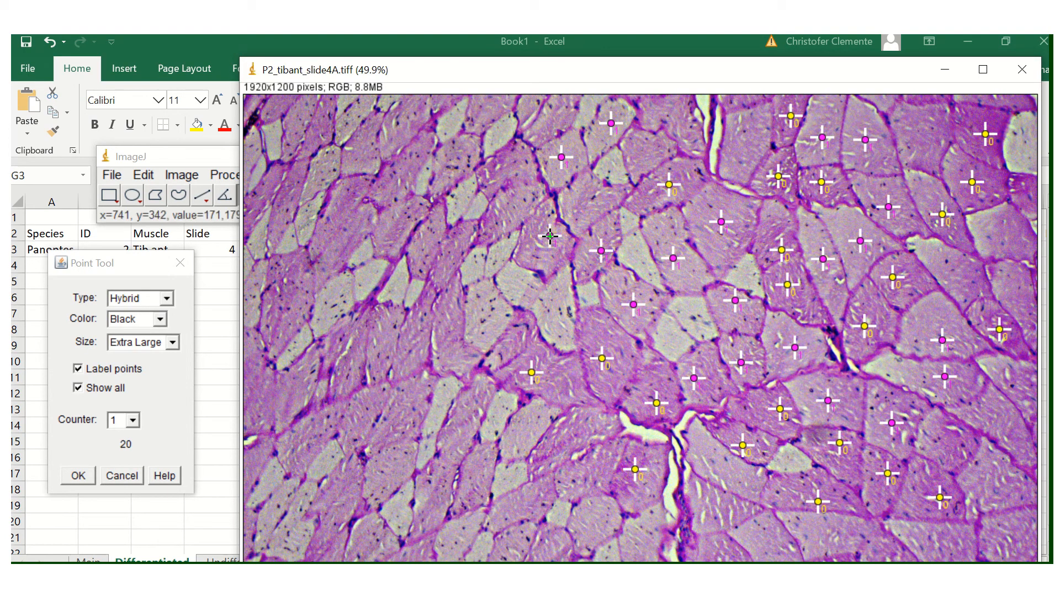
left_click(585, 201)
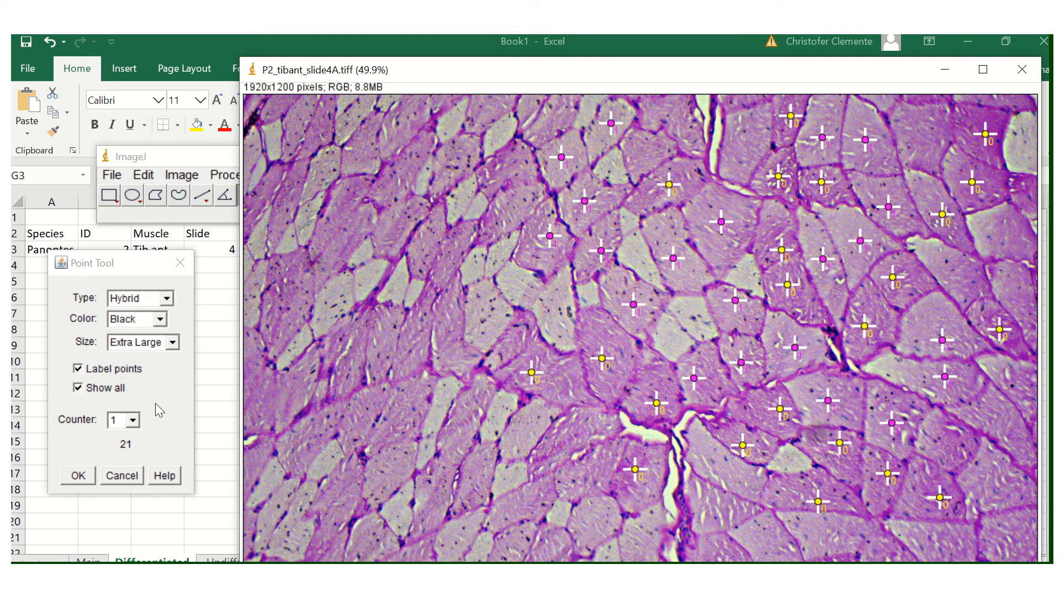
Review the point totals of counters 0 and 1, and switch the point tool to counter 2
left_click(134, 421)
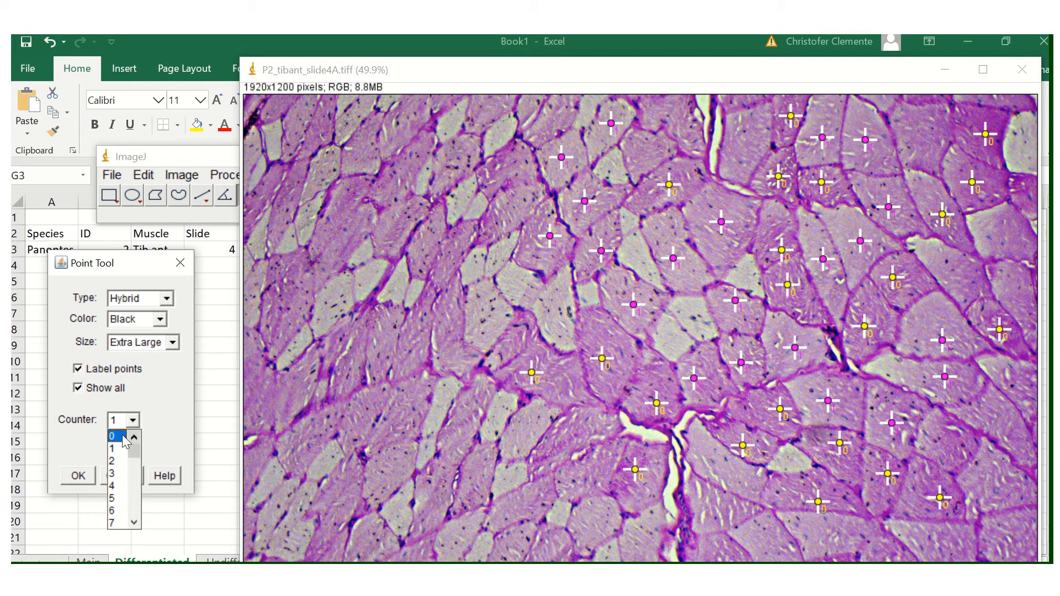
left_click(118, 435)
left_click(134, 422)
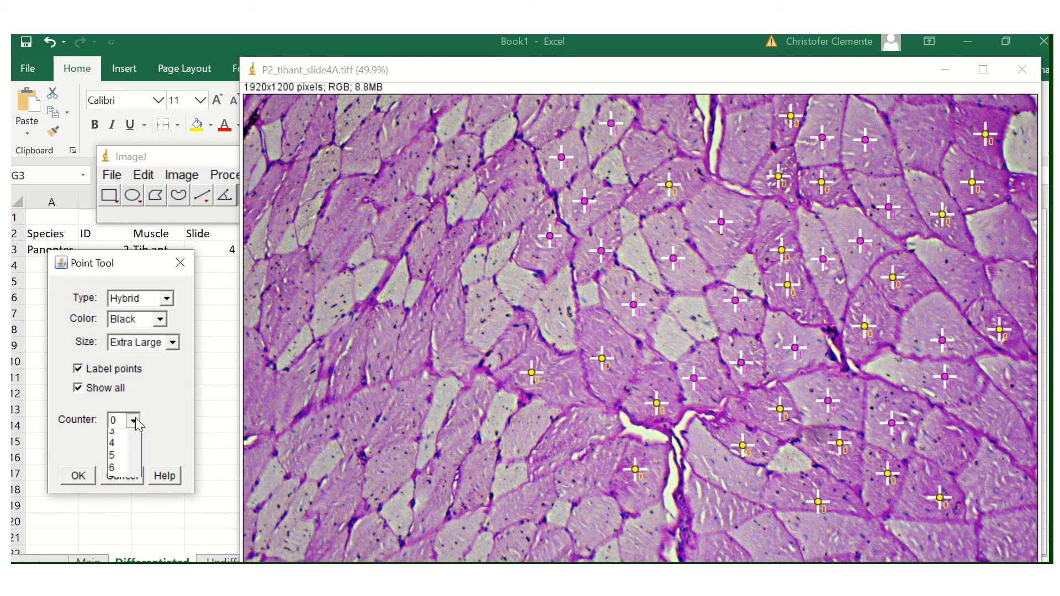
left_click(121, 448)
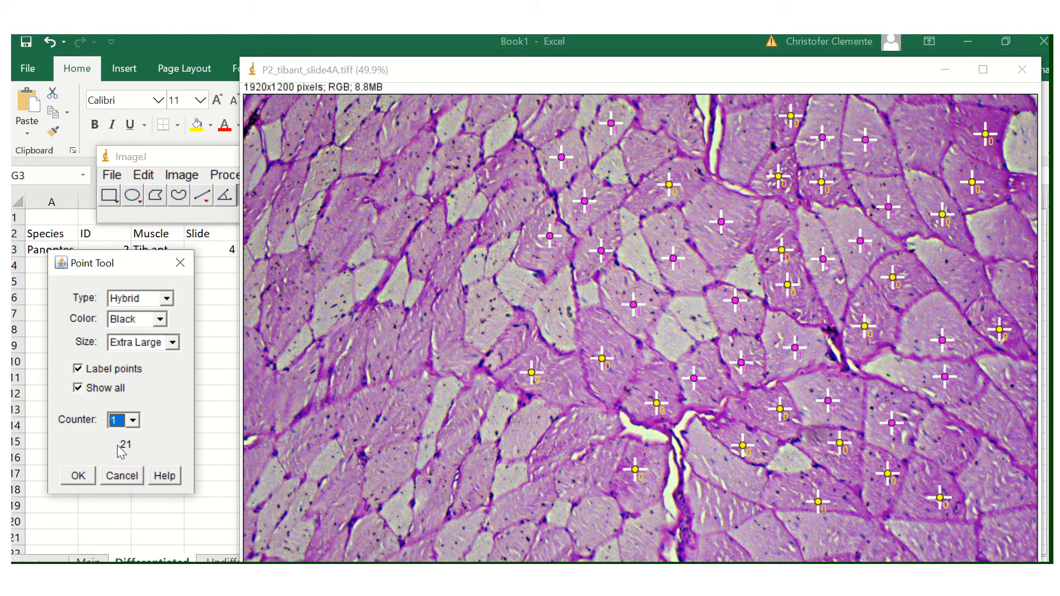
left_click(136, 422)
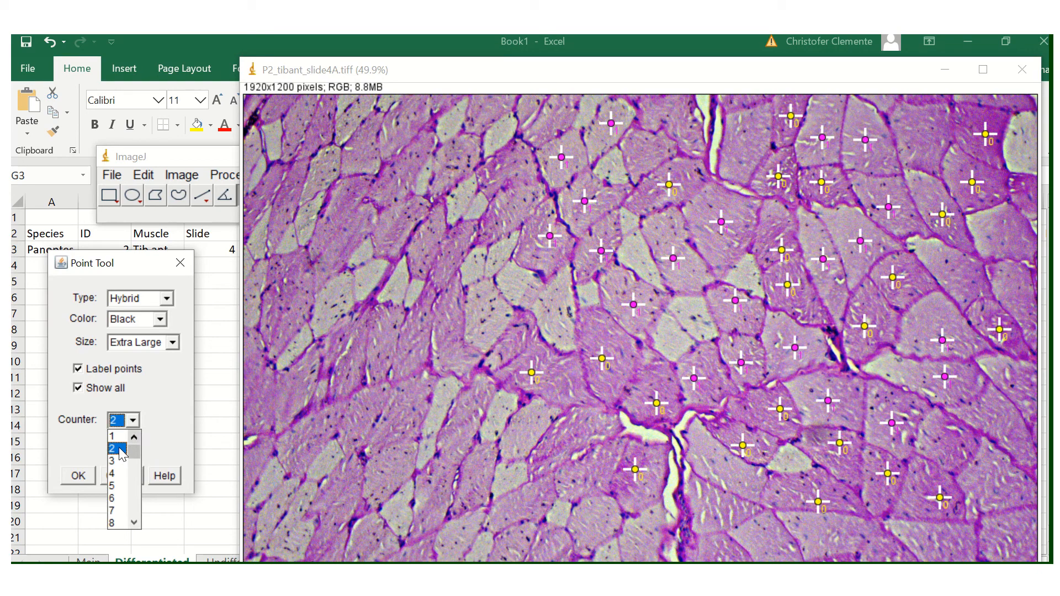
left_click(122, 461)
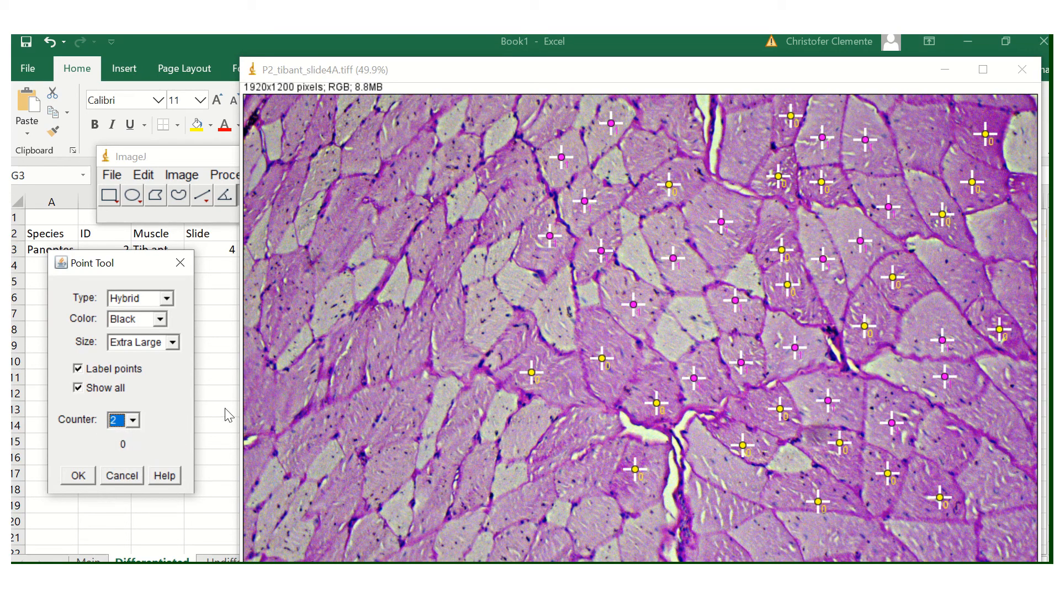
Mark 19 light fibres across the centre and lower part of the slide image with counter 2 points
left_click(635, 256)
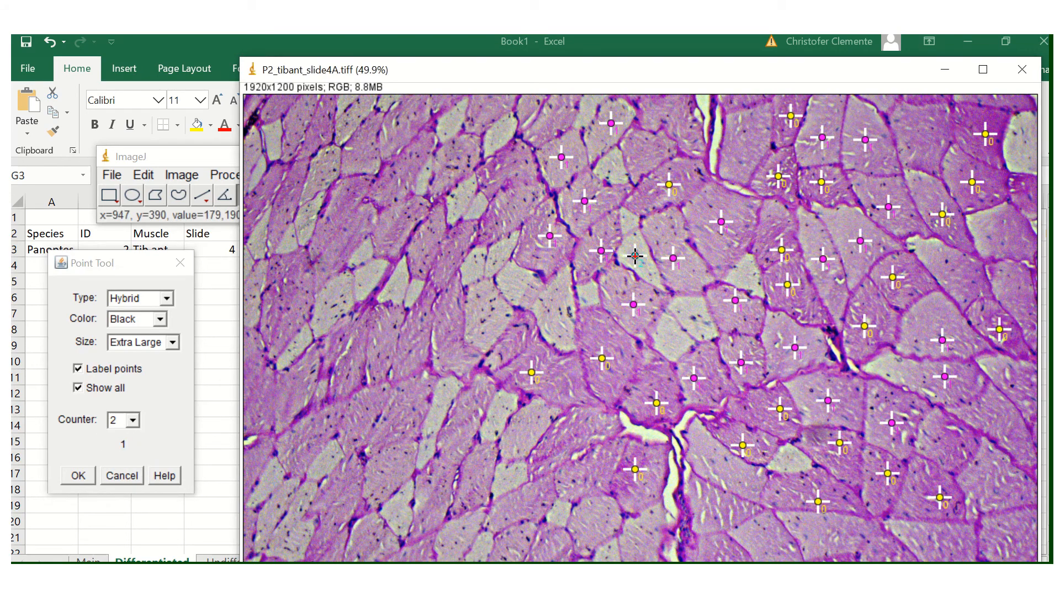
left_click(694, 313)
left_click(676, 340)
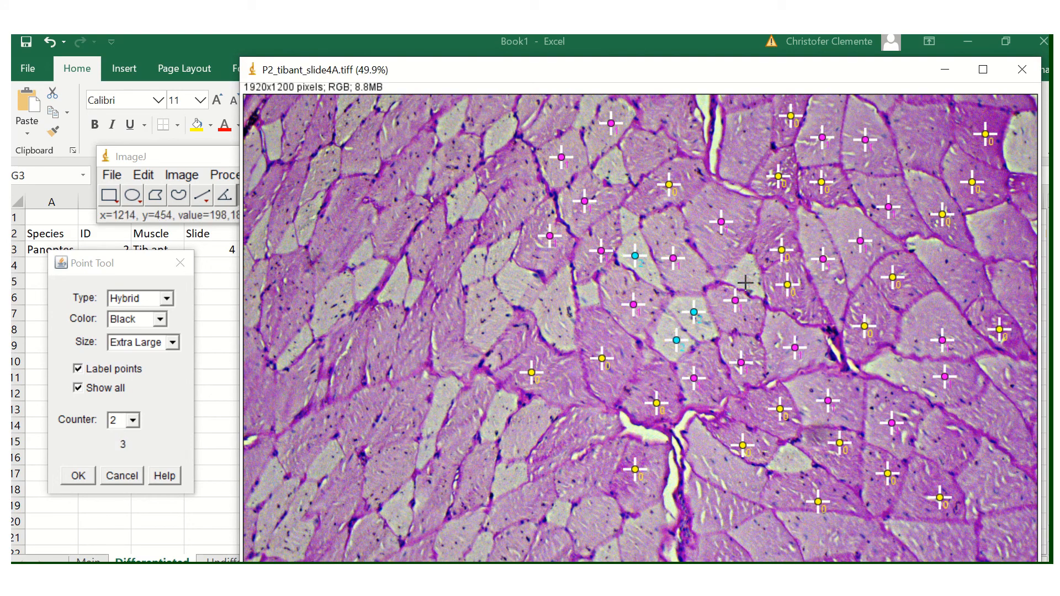
left_click(745, 282)
left_click(633, 219)
left_click(610, 164)
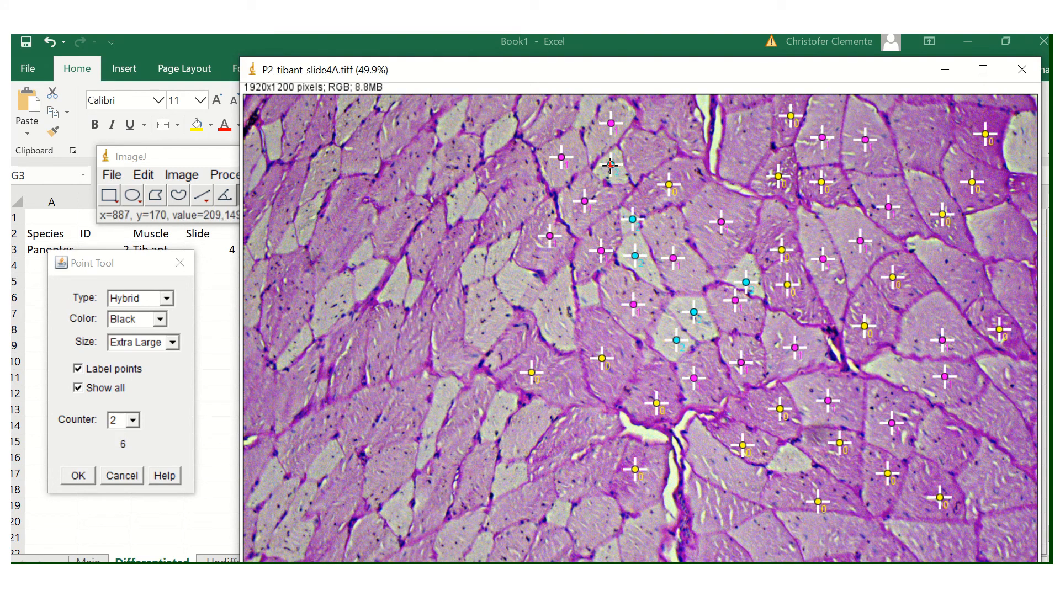
left_click(557, 305)
left_click(516, 287)
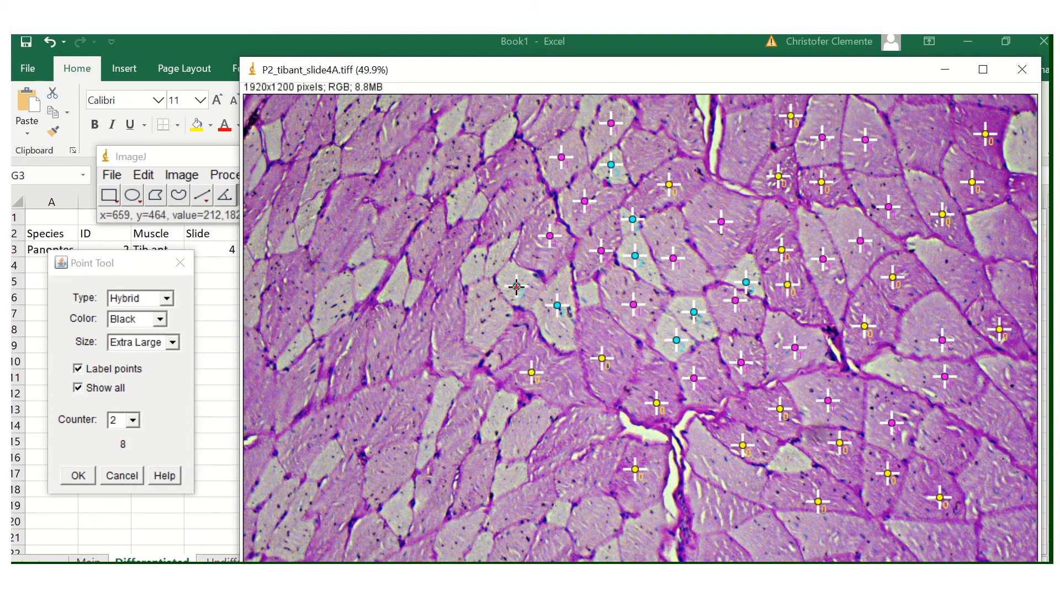
left_click(501, 256)
left_click(472, 268)
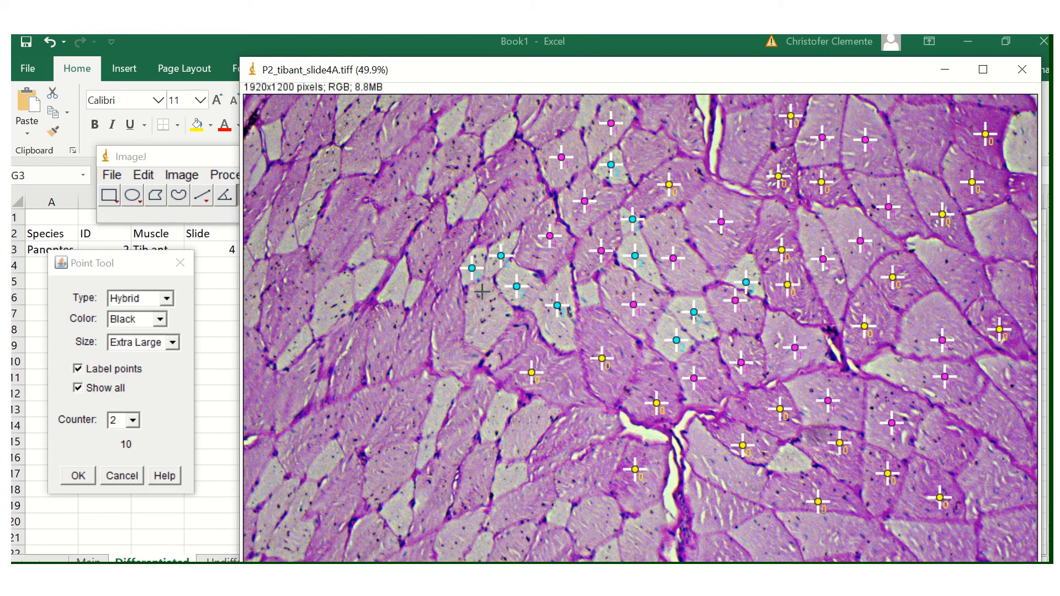
left_click(489, 313)
left_click(444, 403)
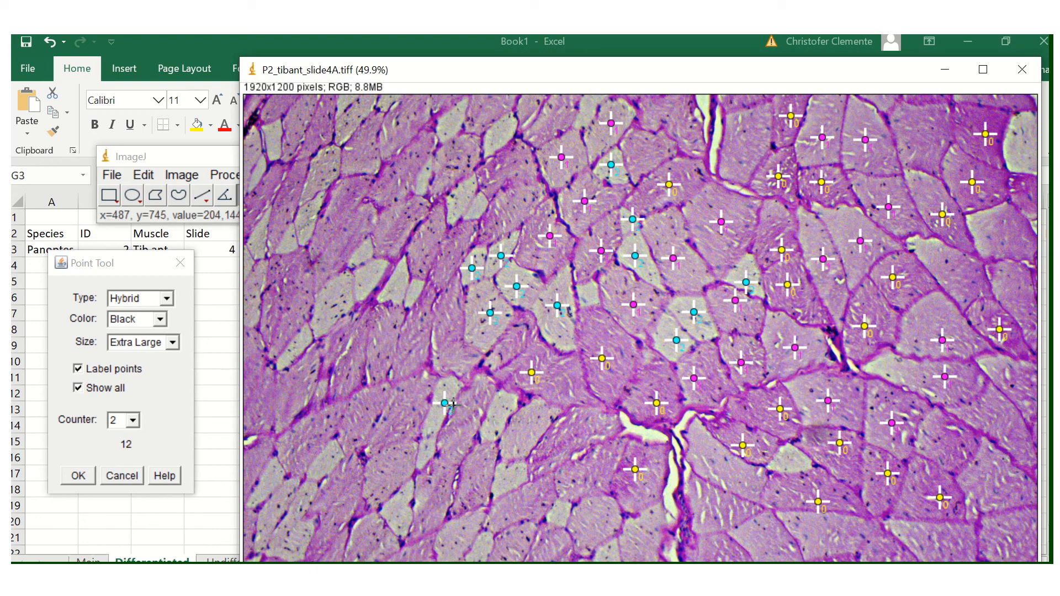
left_click(506, 413)
left_click(510, 476)
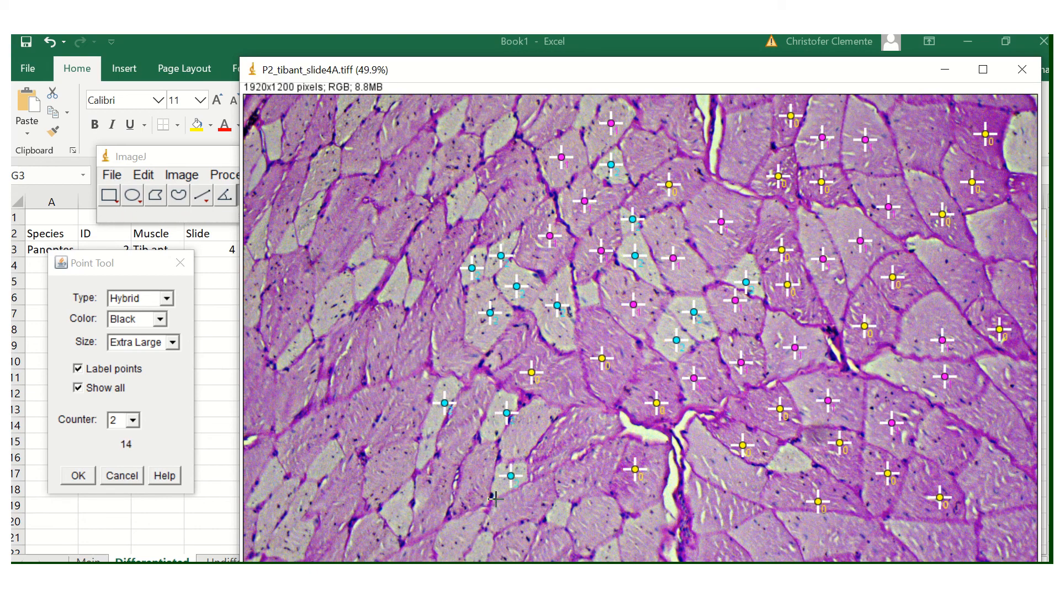
left_click(482, 549)
left_click(395, 521)
left_click(559, 513)
left_click(612, 551)
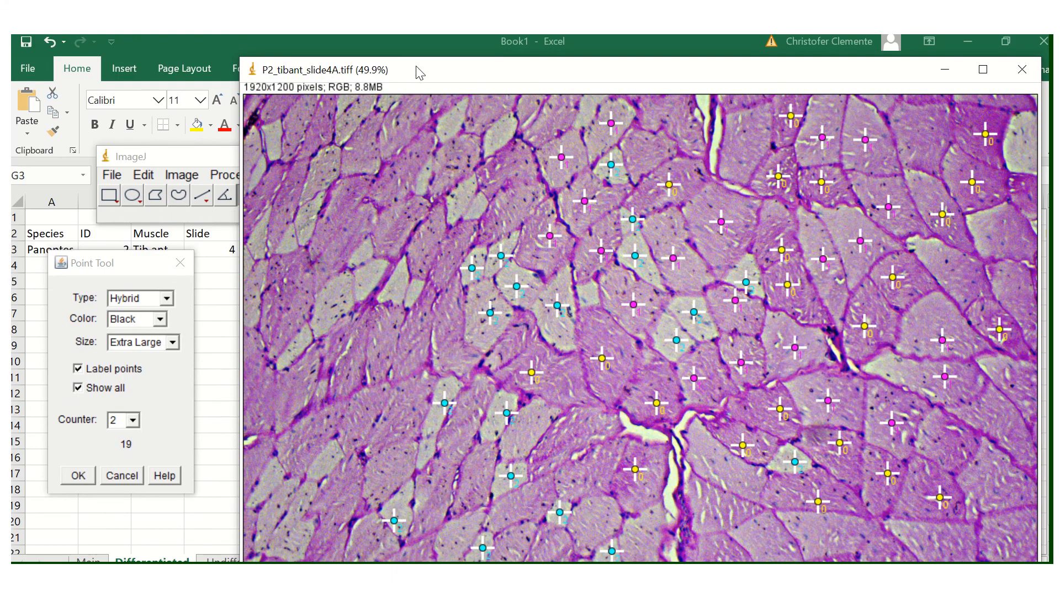
Move the slide image aside to check the dark, medium and light count columns in the worksheet, and bring it back up
left_click_drag(420, 73, 407, 278)
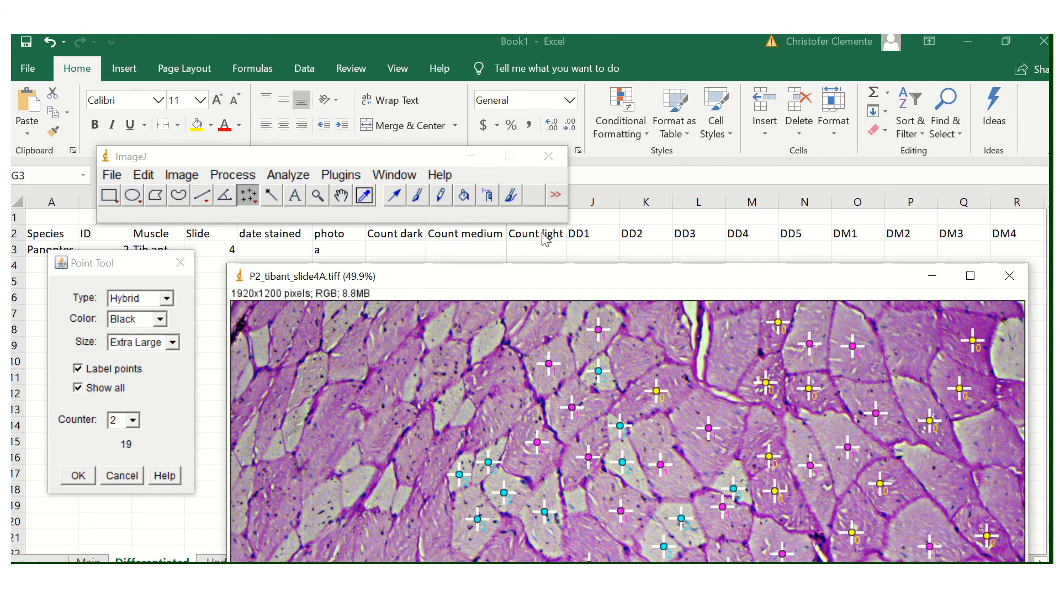
left_click_drag(535, 282, 525, 111)
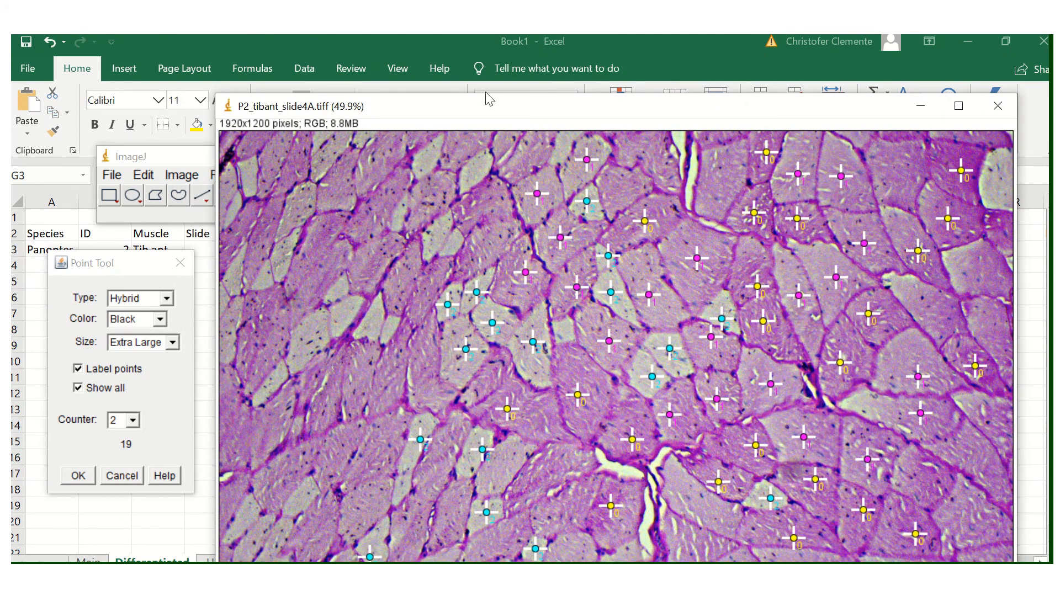
mouse_move(513, 39)
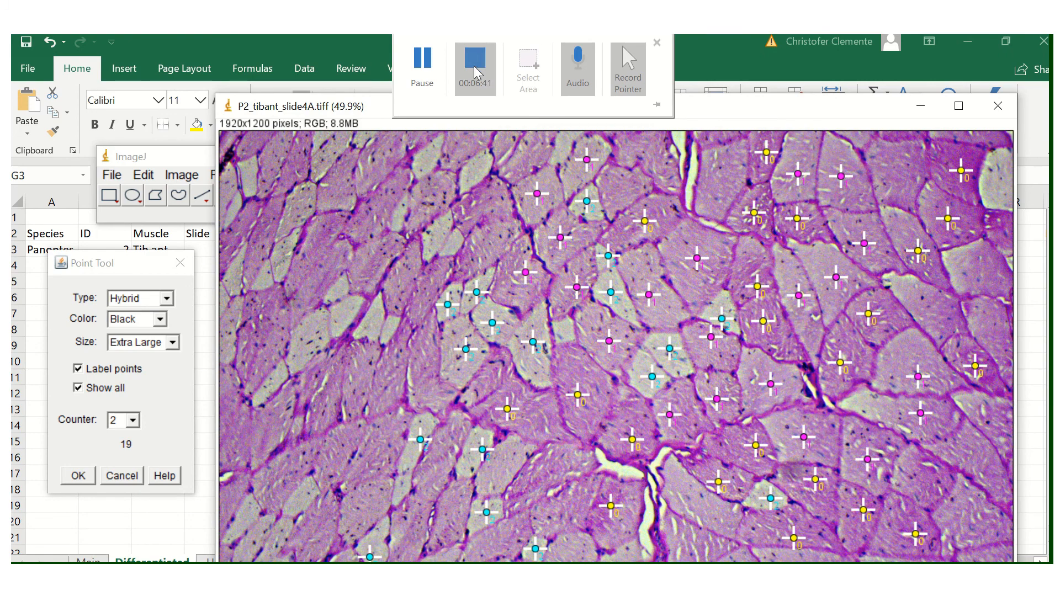